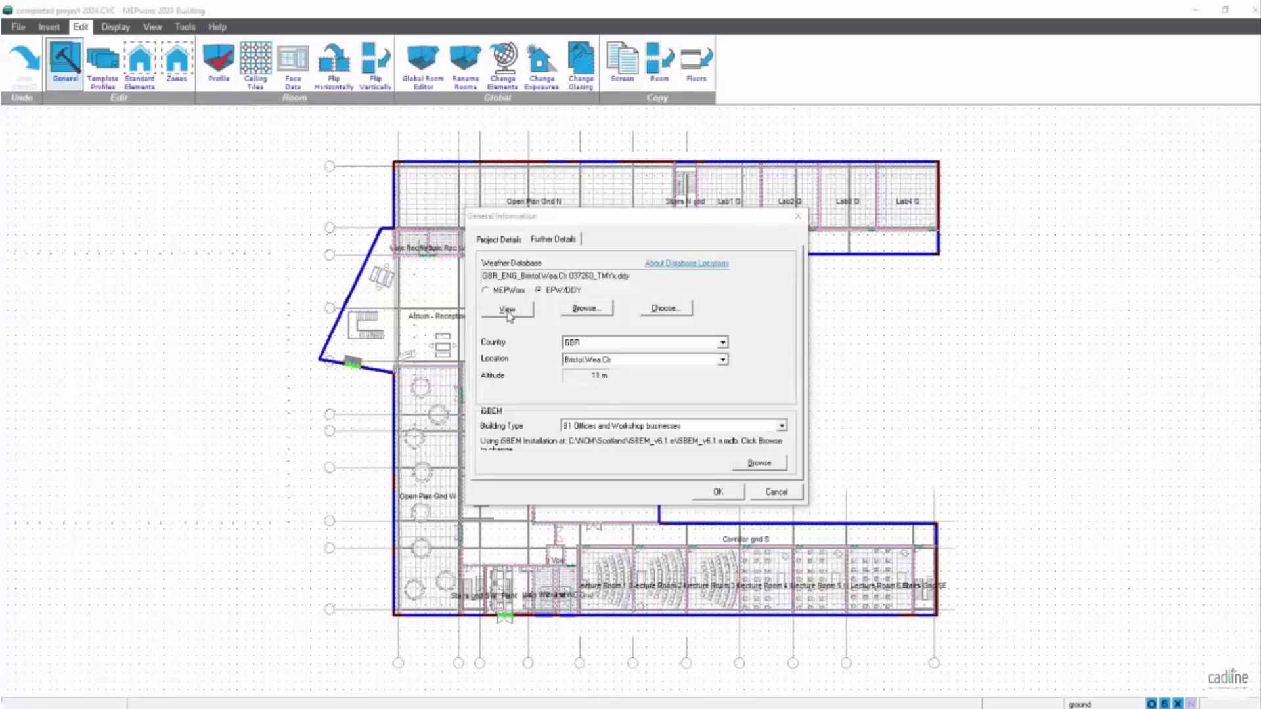
- Inspect the Bristol EPW/DDY weather data, previewing the August .4% CondnsWB=>MCDB cooling design day without keeping it, and close the General Information dialog
click(508, 310)
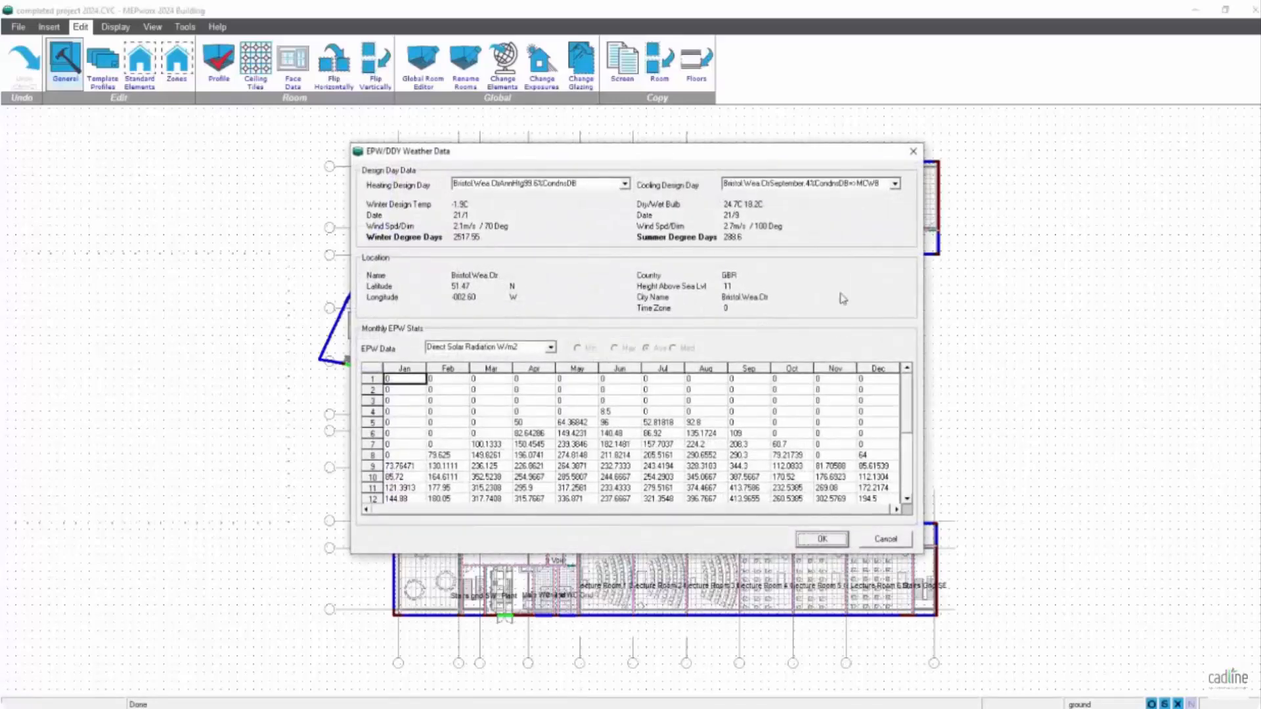
click(894, 184)
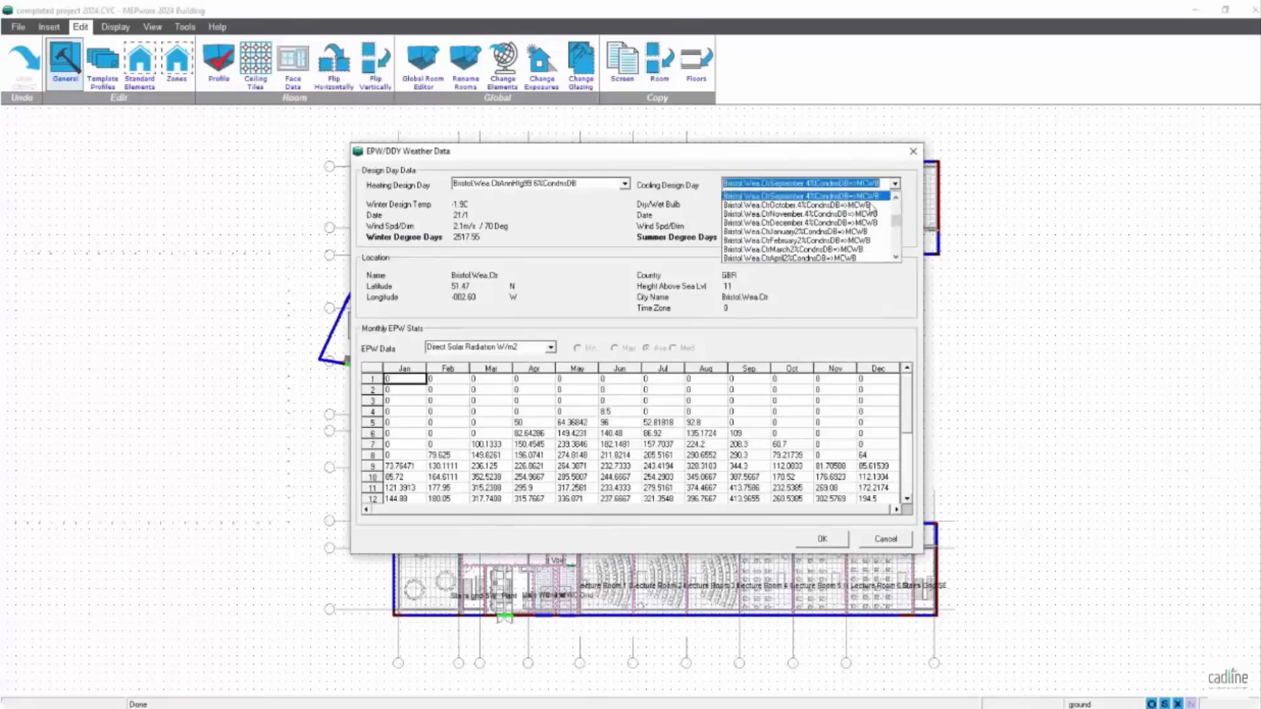
drag(896, 221, 898, 235)
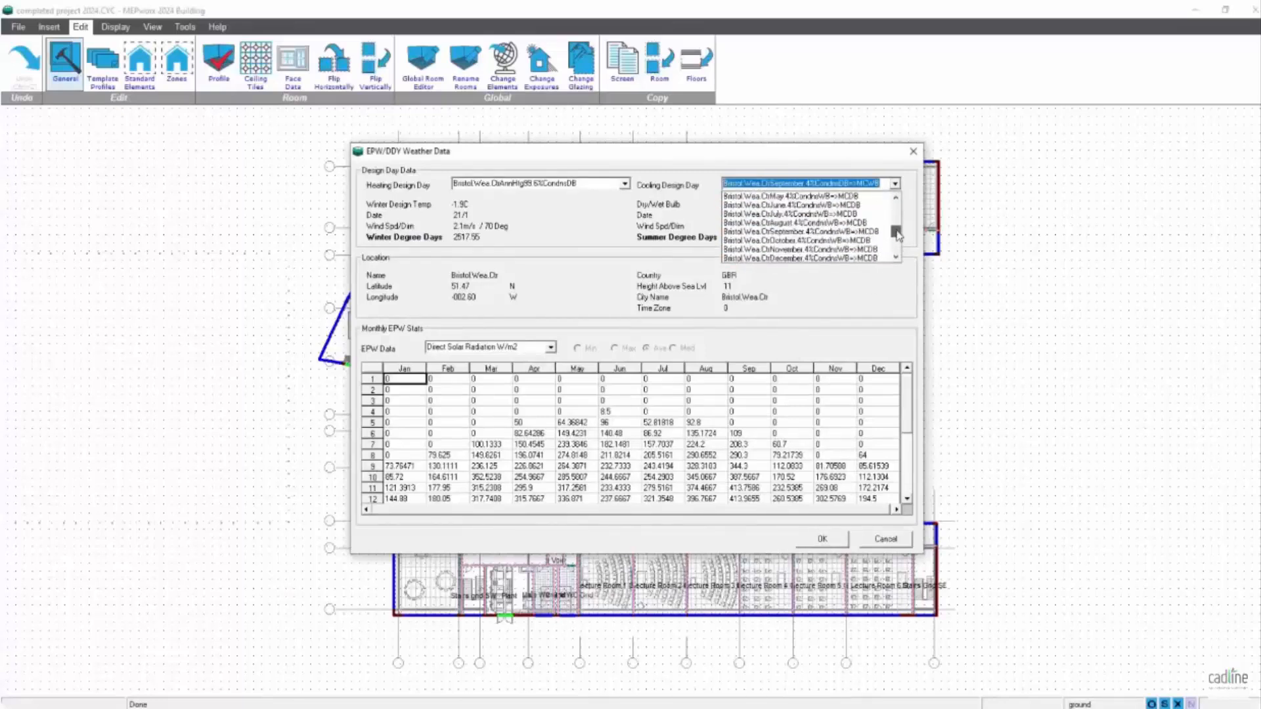
click(767, 223)
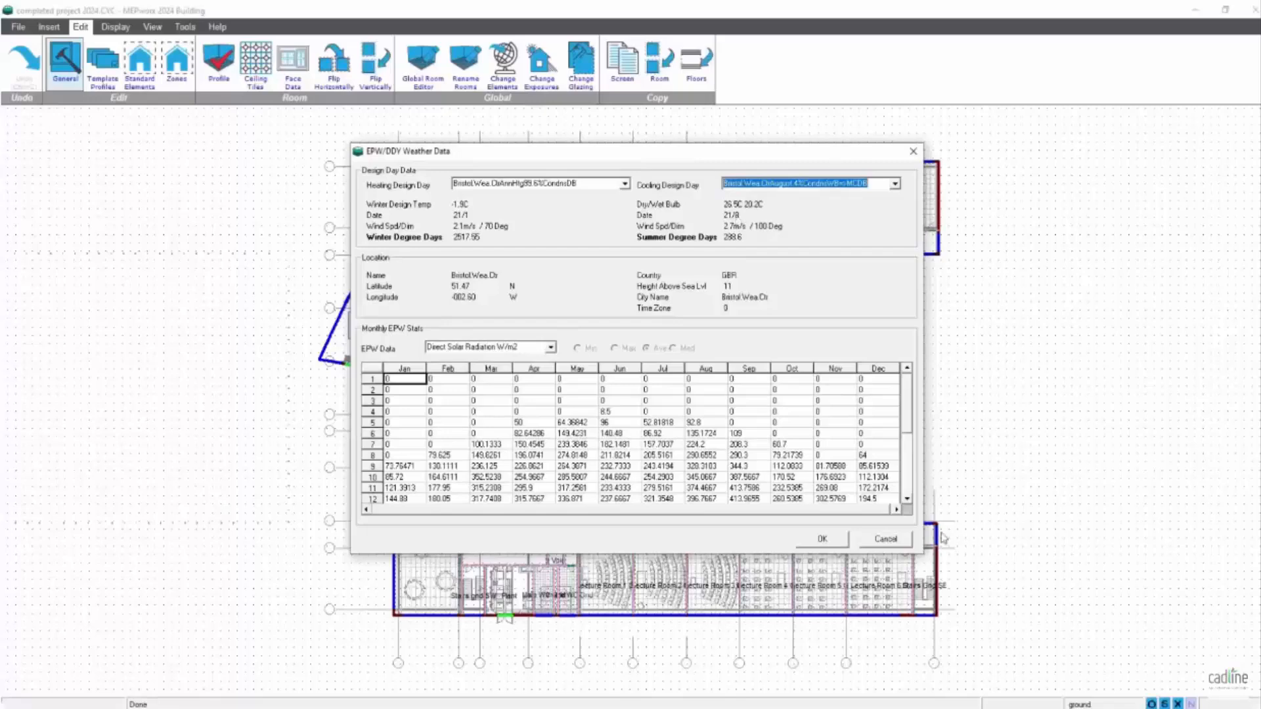
click(898, 539)
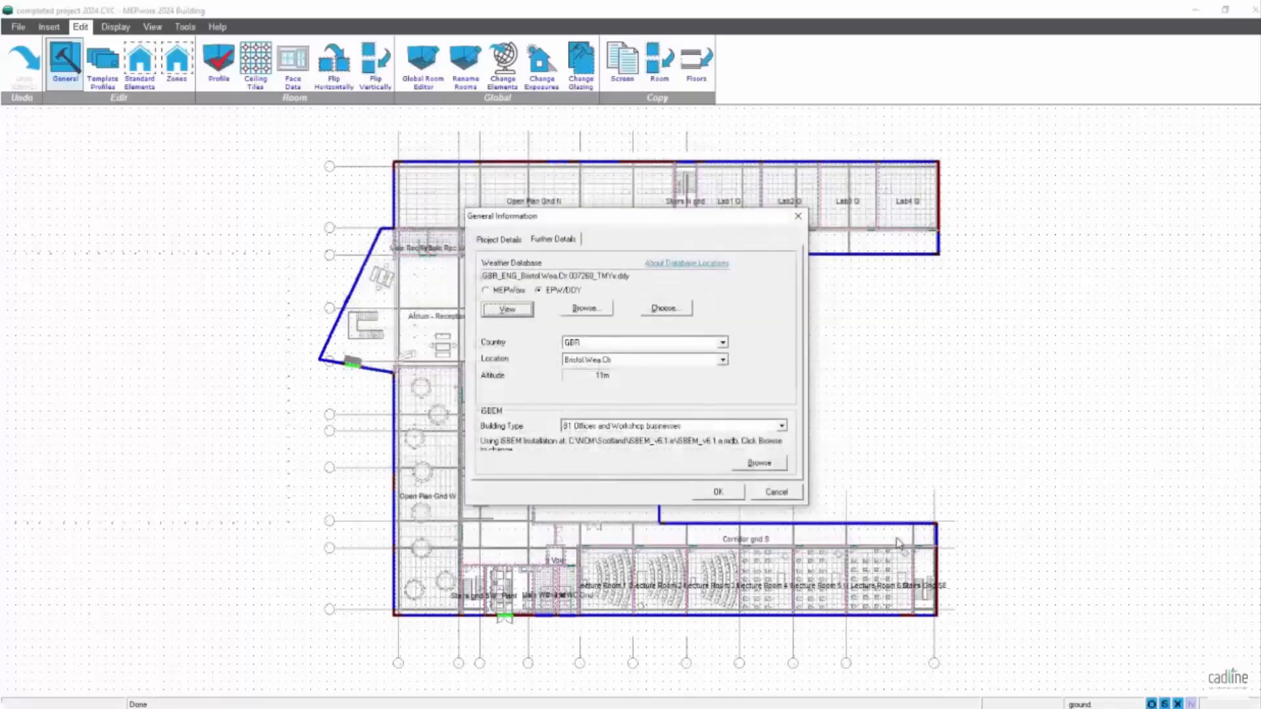
click(700, 494)
- Switch to File Explorer, open the GBR_ENG_Bristol.Wea.Ctr.037260_TMYx weather folder and look through its files
click(313, 708)
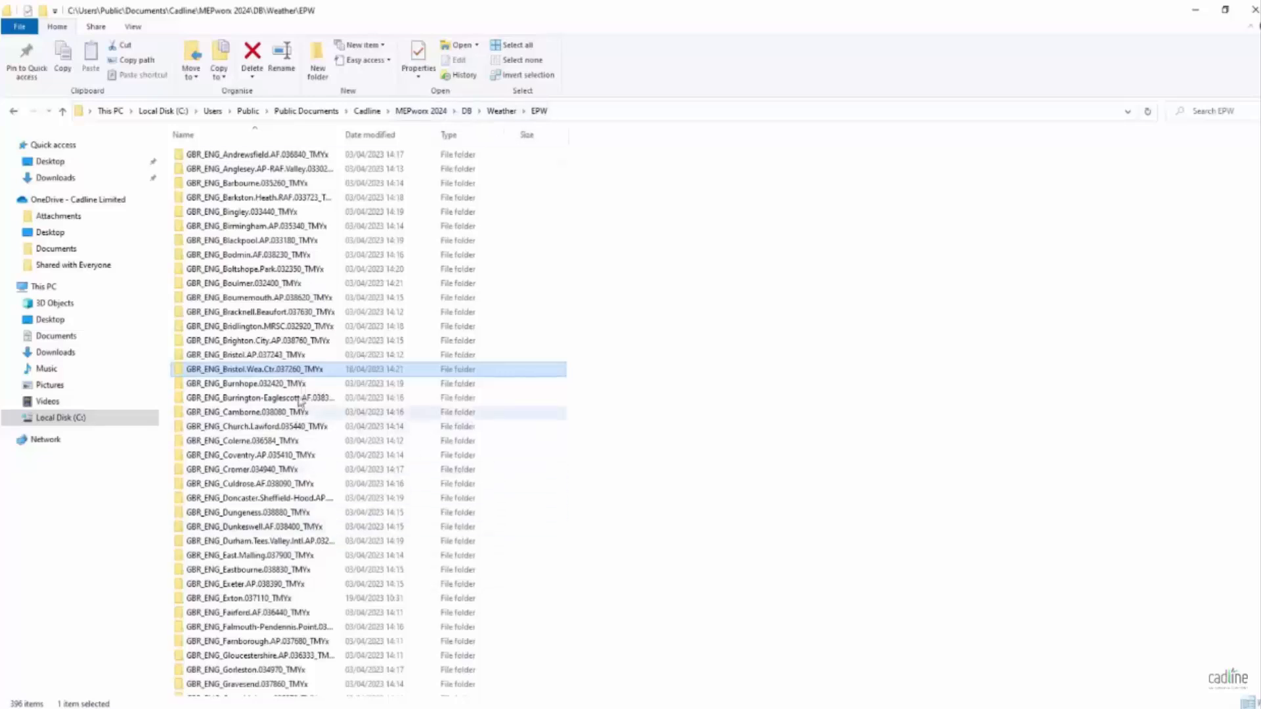
double_click(294, 370)
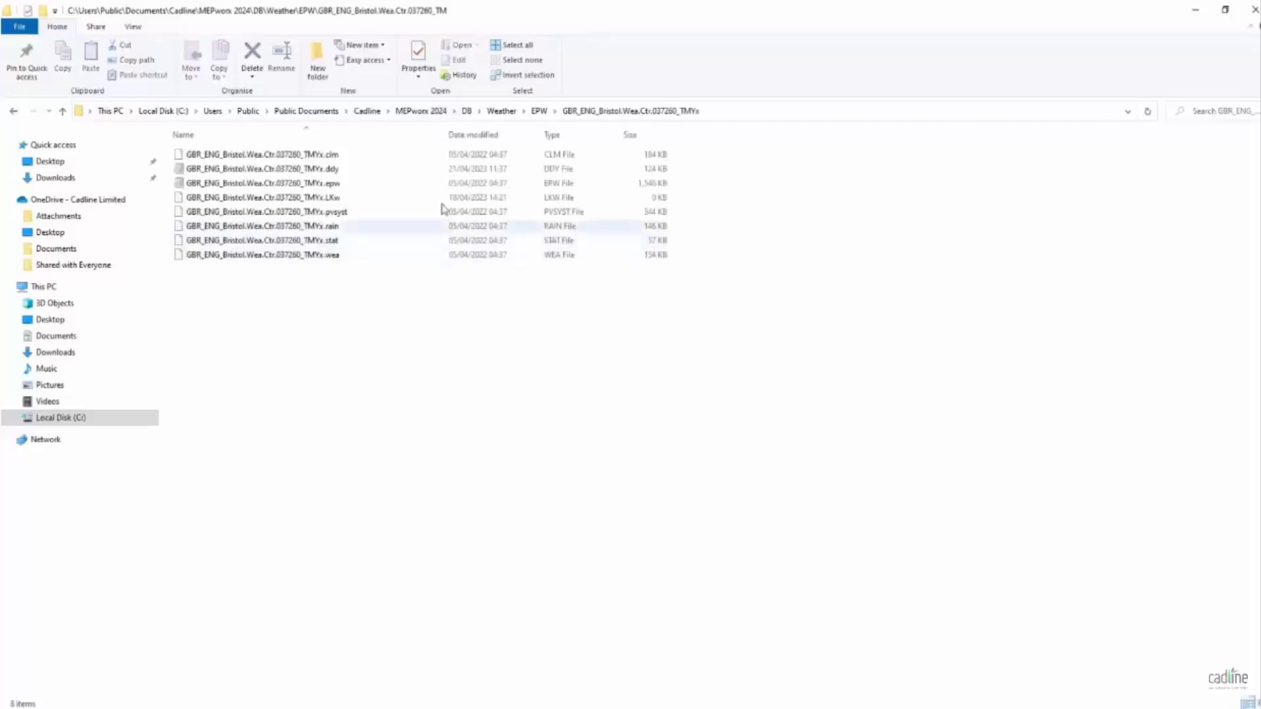
click(335, 170)
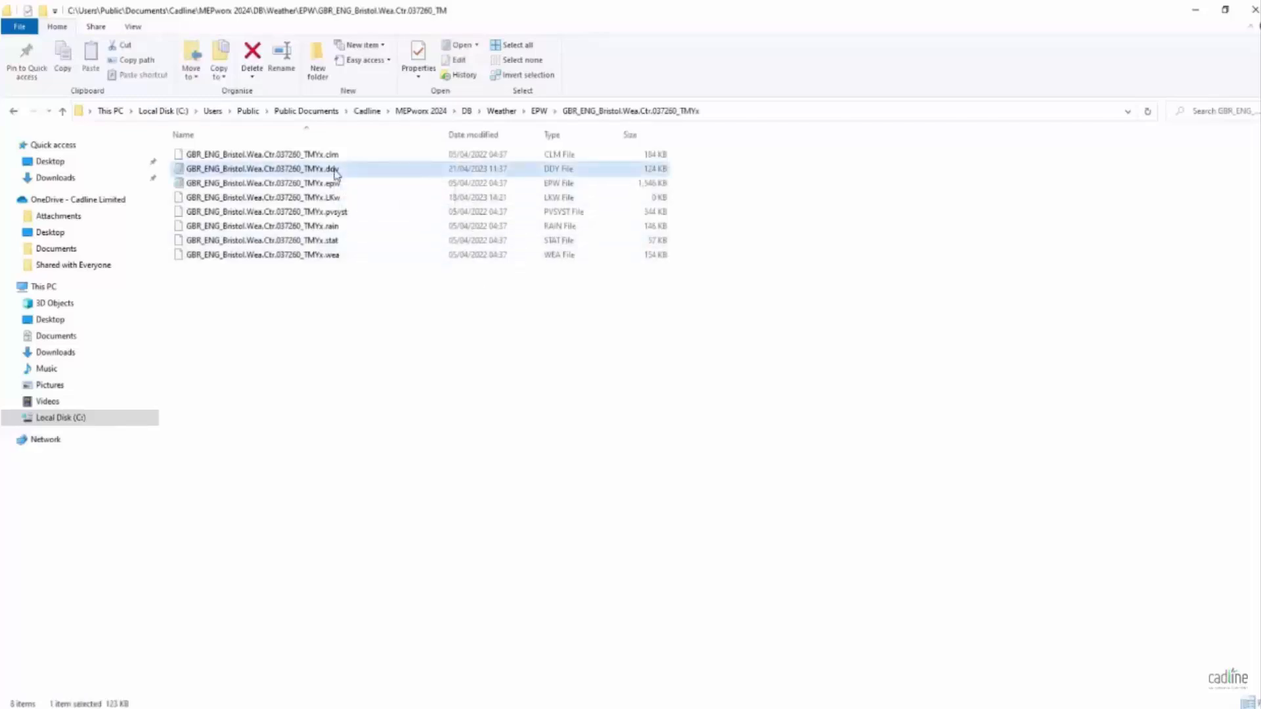
drag(352, 159, 359, 231)
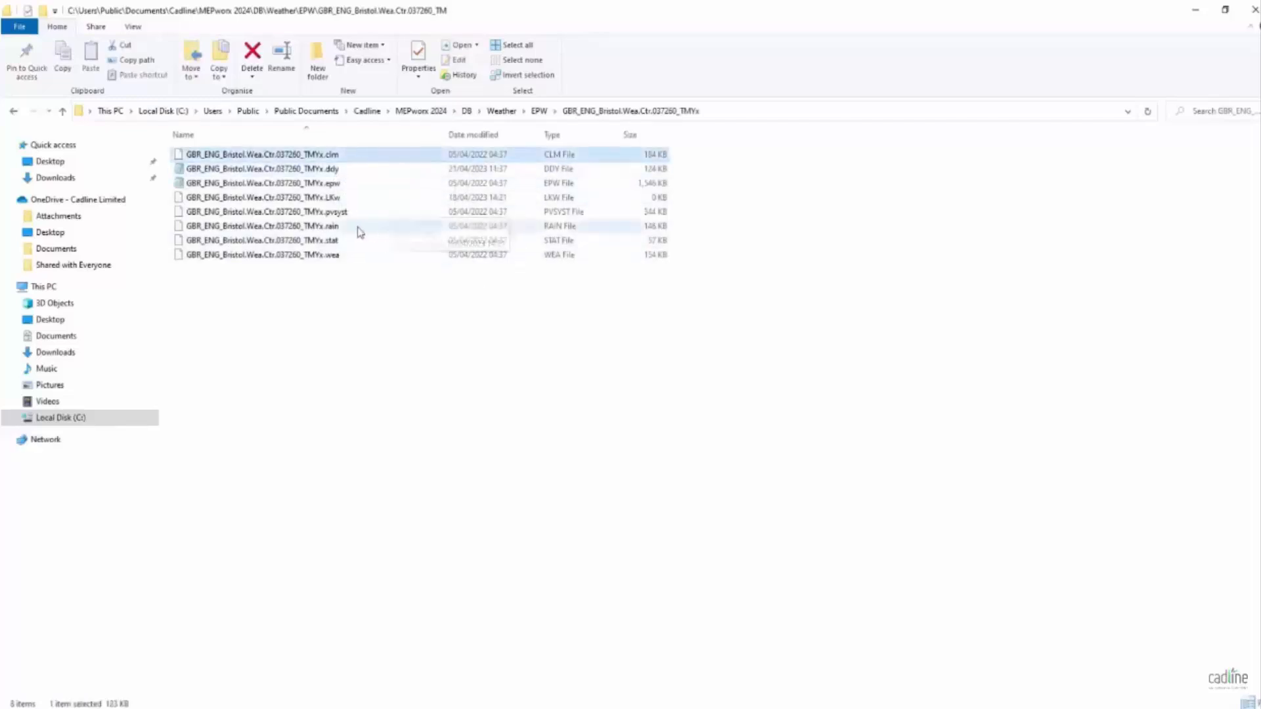
click(336, 202)
click(331, 230)
click(329, 242)
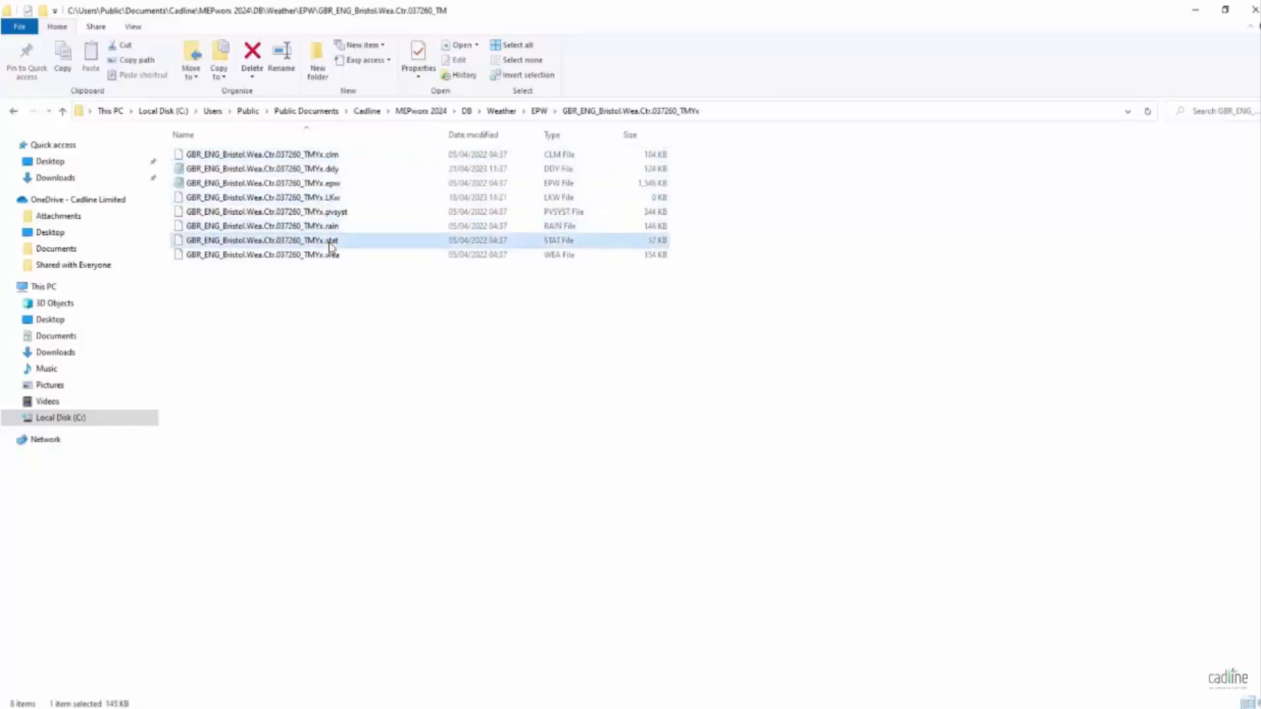
click(331, 256)
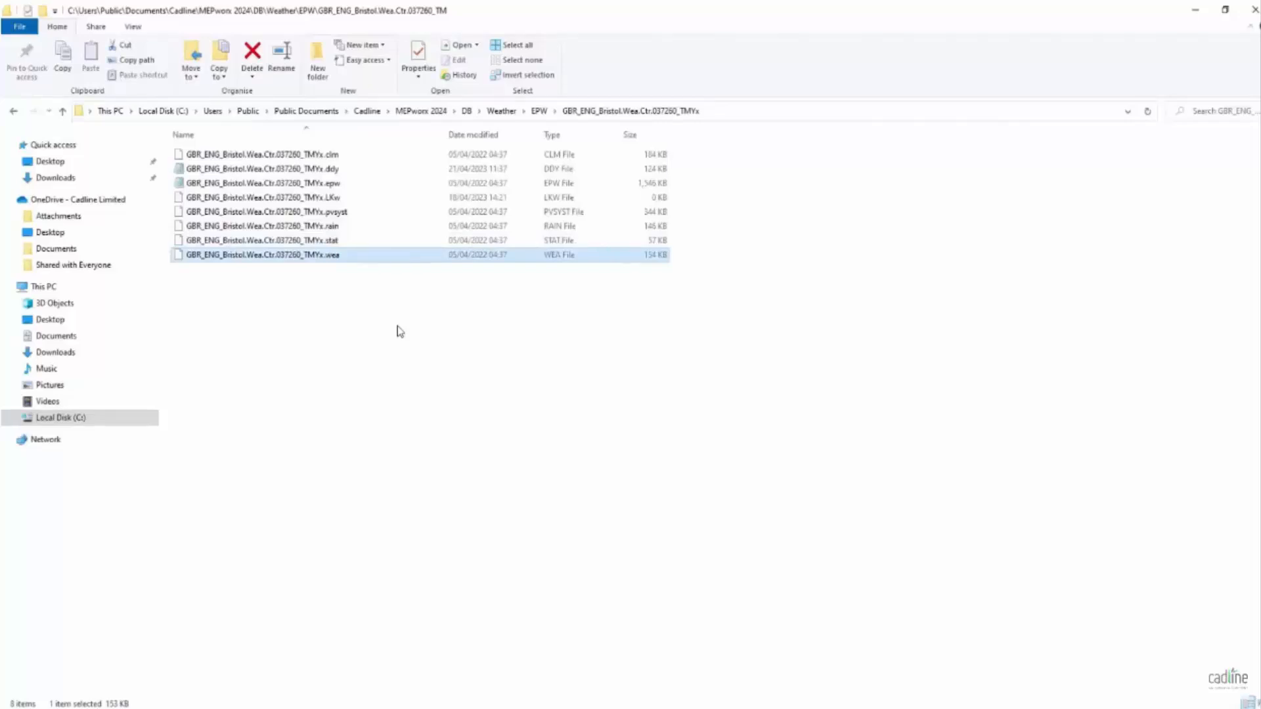
- Open the Bristol .ddy weather file in Notepad and place its window so the text can be read
click(335, 172)
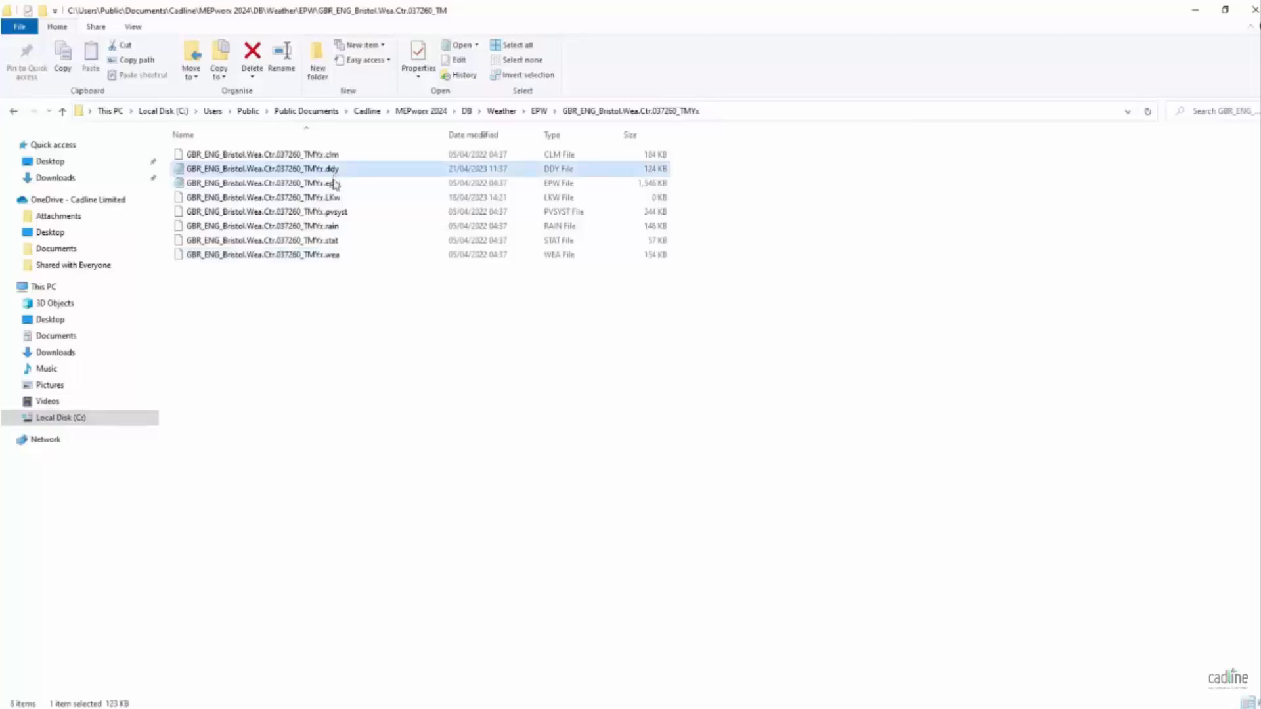
ctrl+click(336, 187)
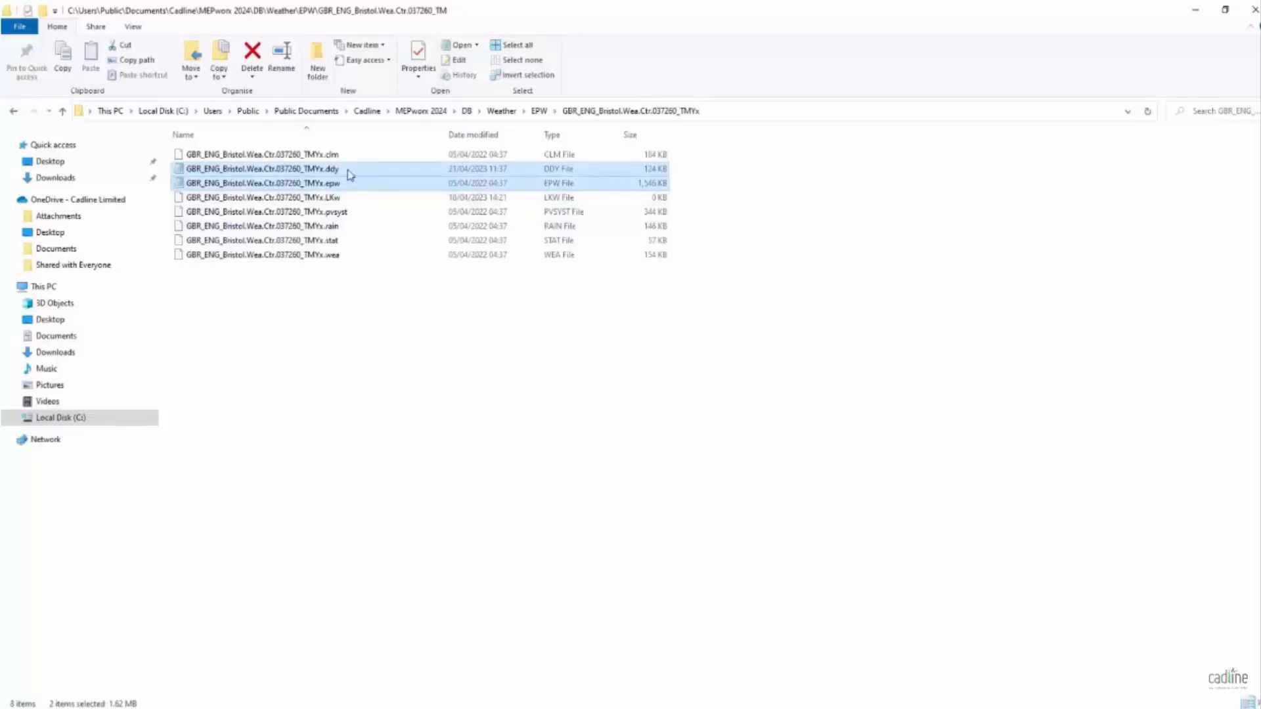
click(350, 173)
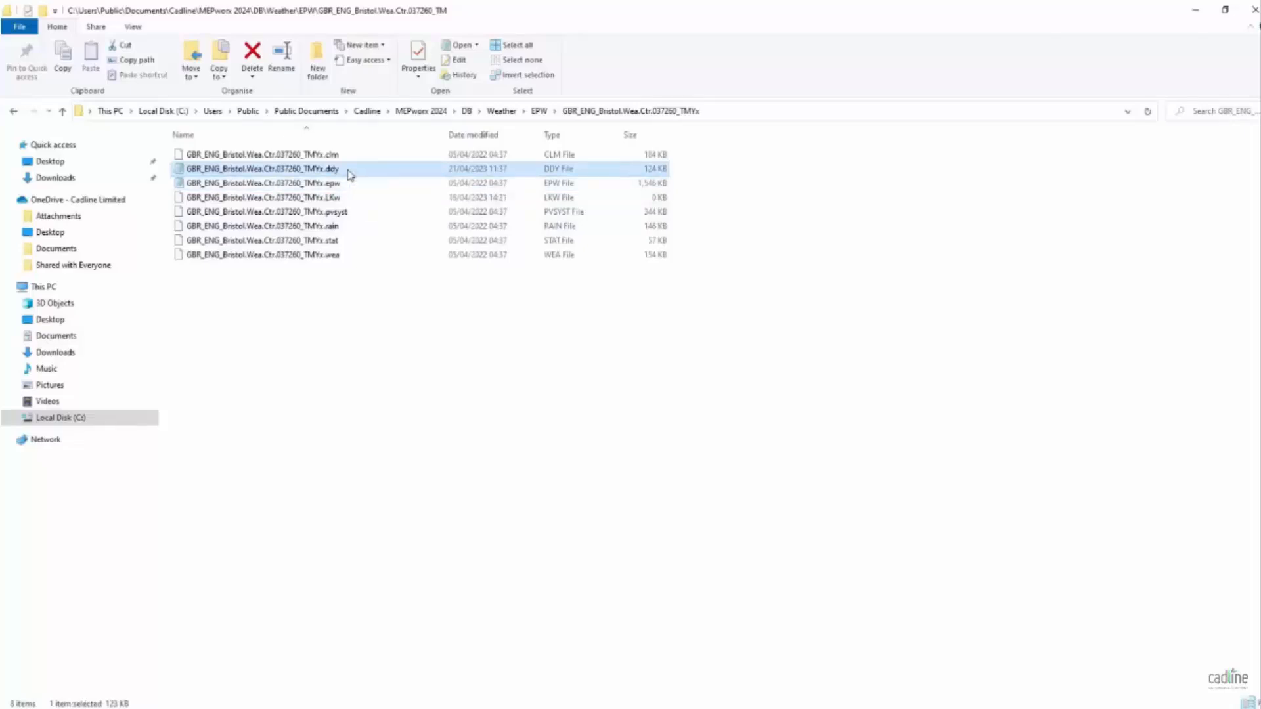
double_click(350, 172)
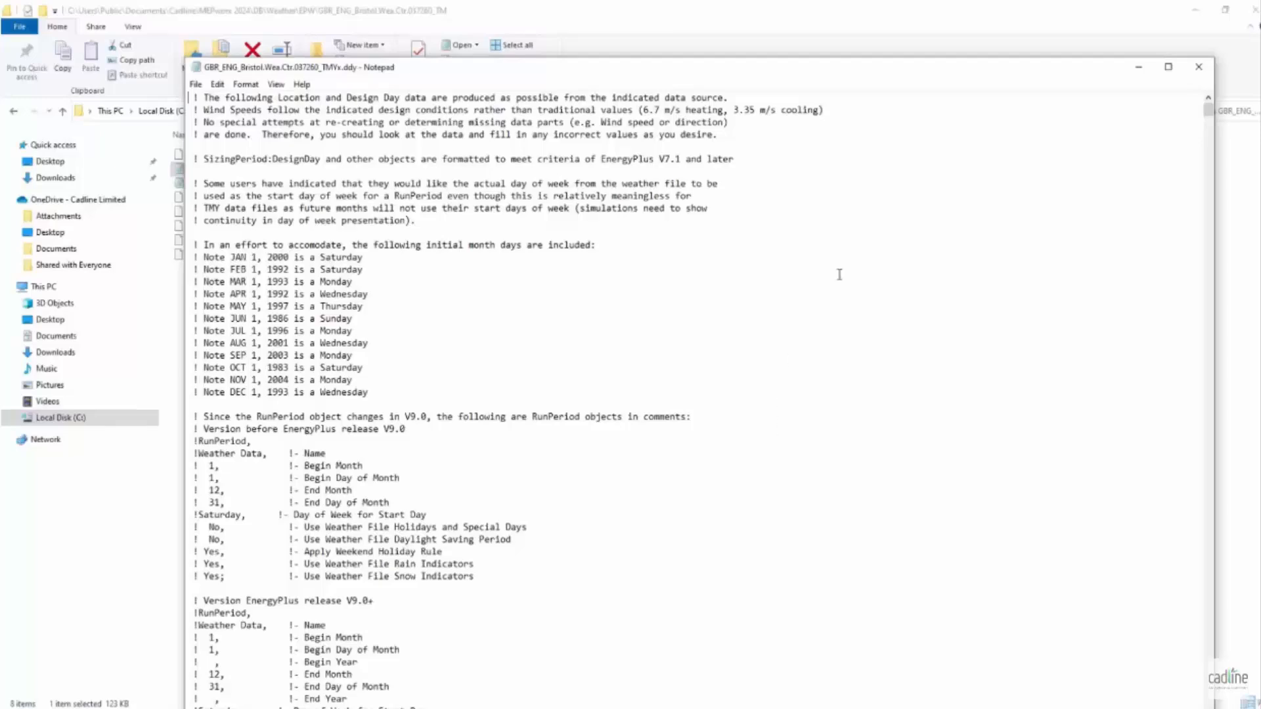
drag(884, 70, 893, 20)
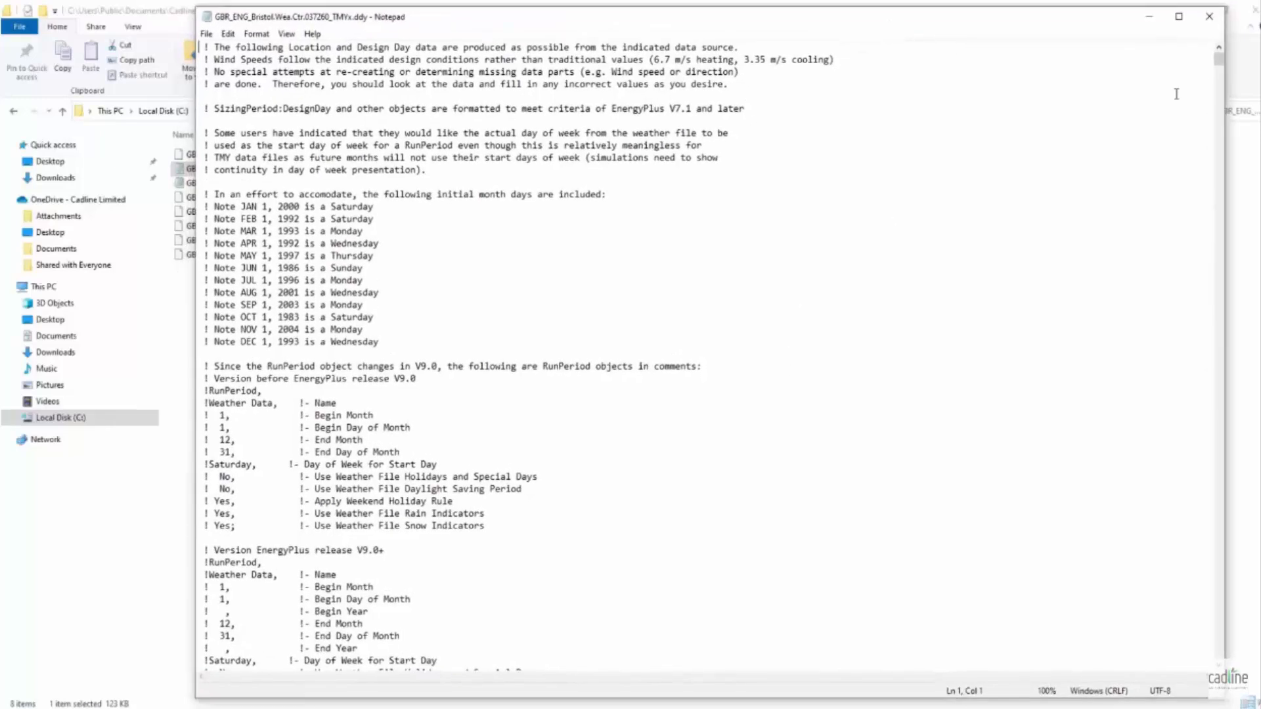
- Duplicate the August (DB=>MCWB) .4% design day block between the original and the September block
drag(1219, 66, 1220, 149)
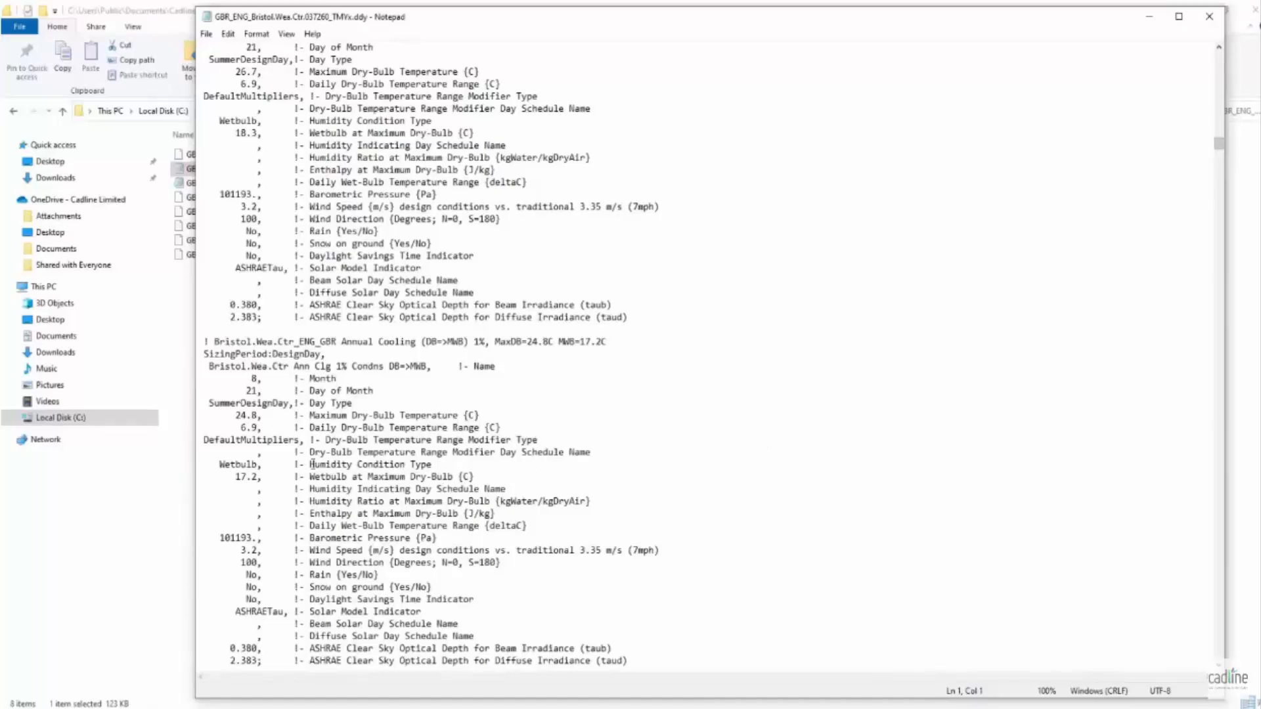
scroll(976, 515, down, 13)
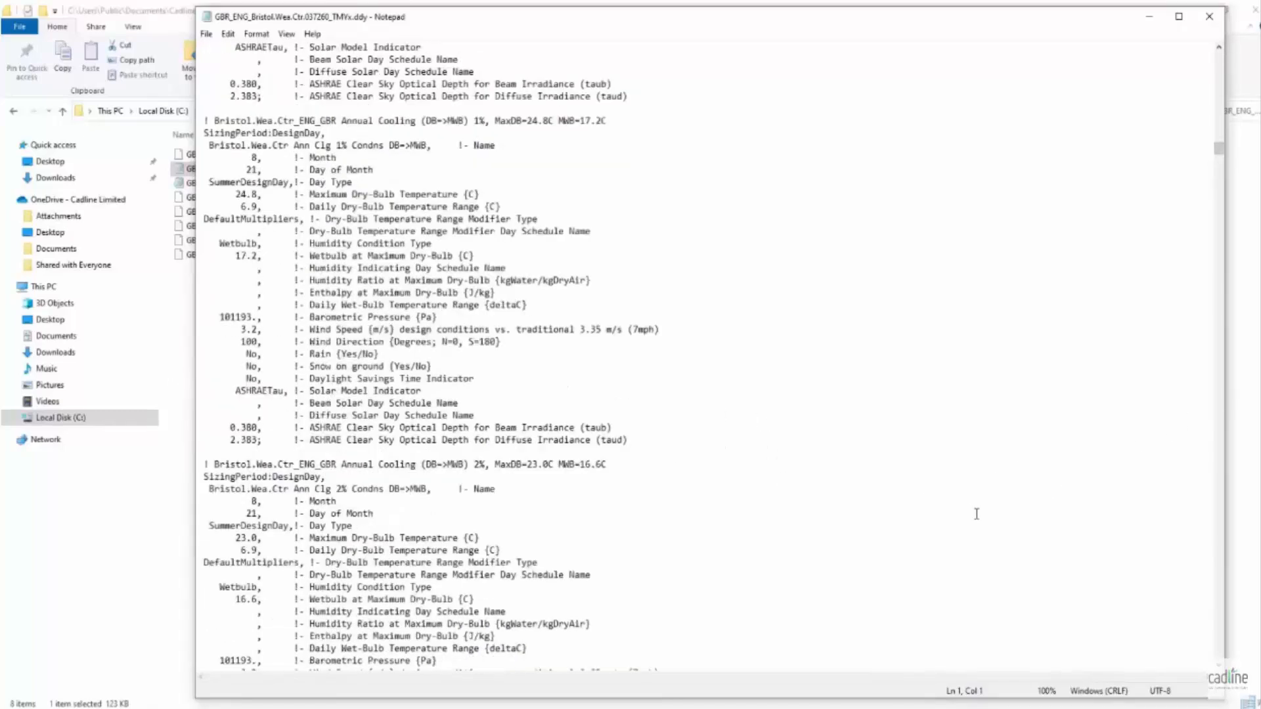
drag(1218, 154, 1211, 281)
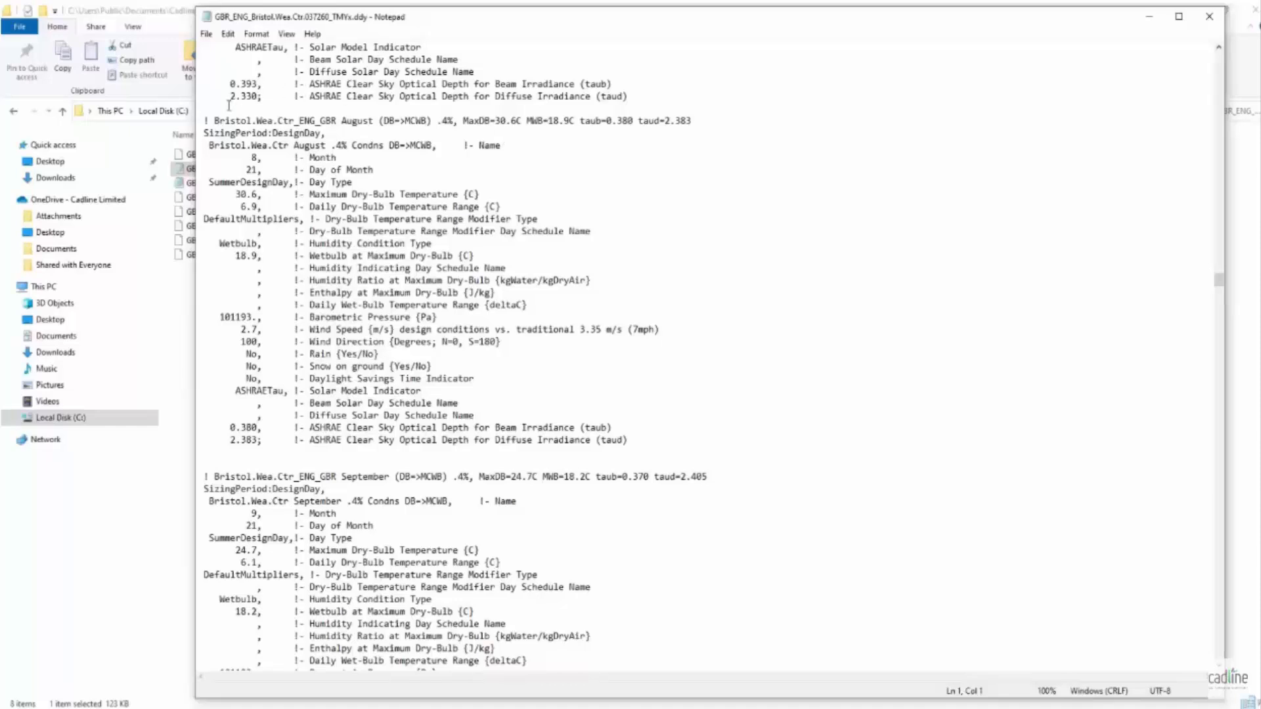
drag(205, 121, 627, 444)
key(ctrl+c)
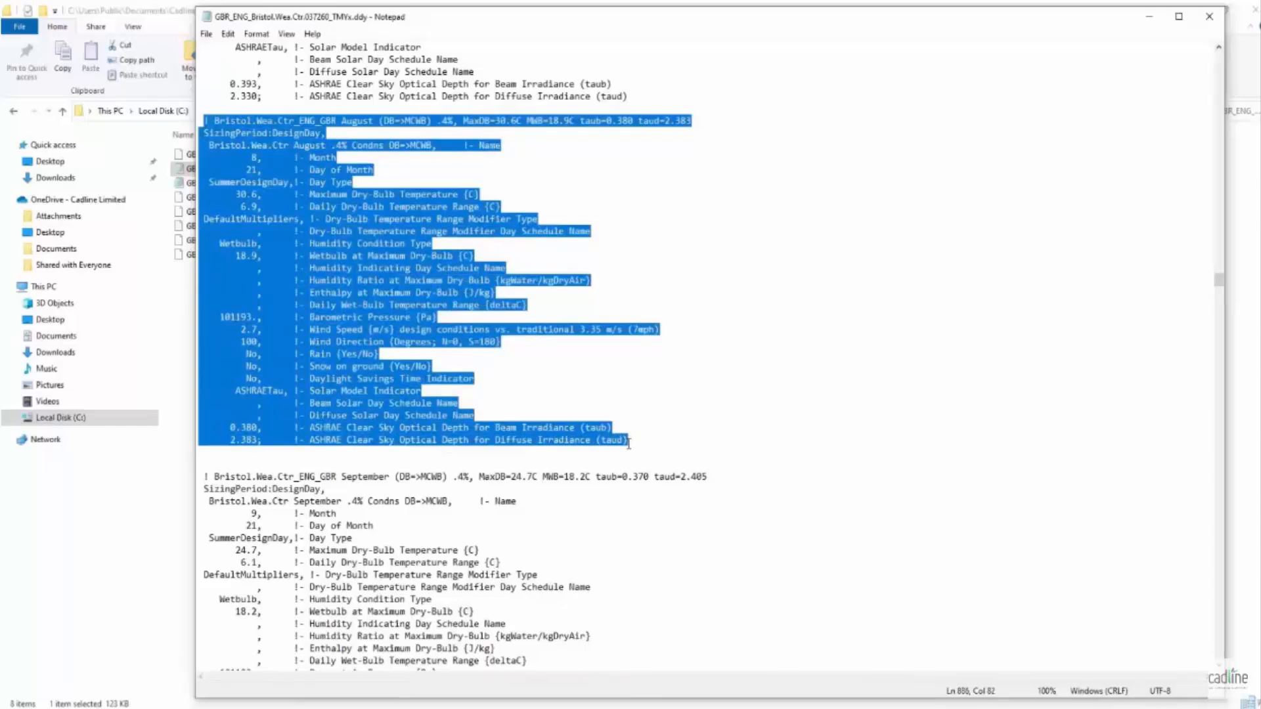
click(629, 444)
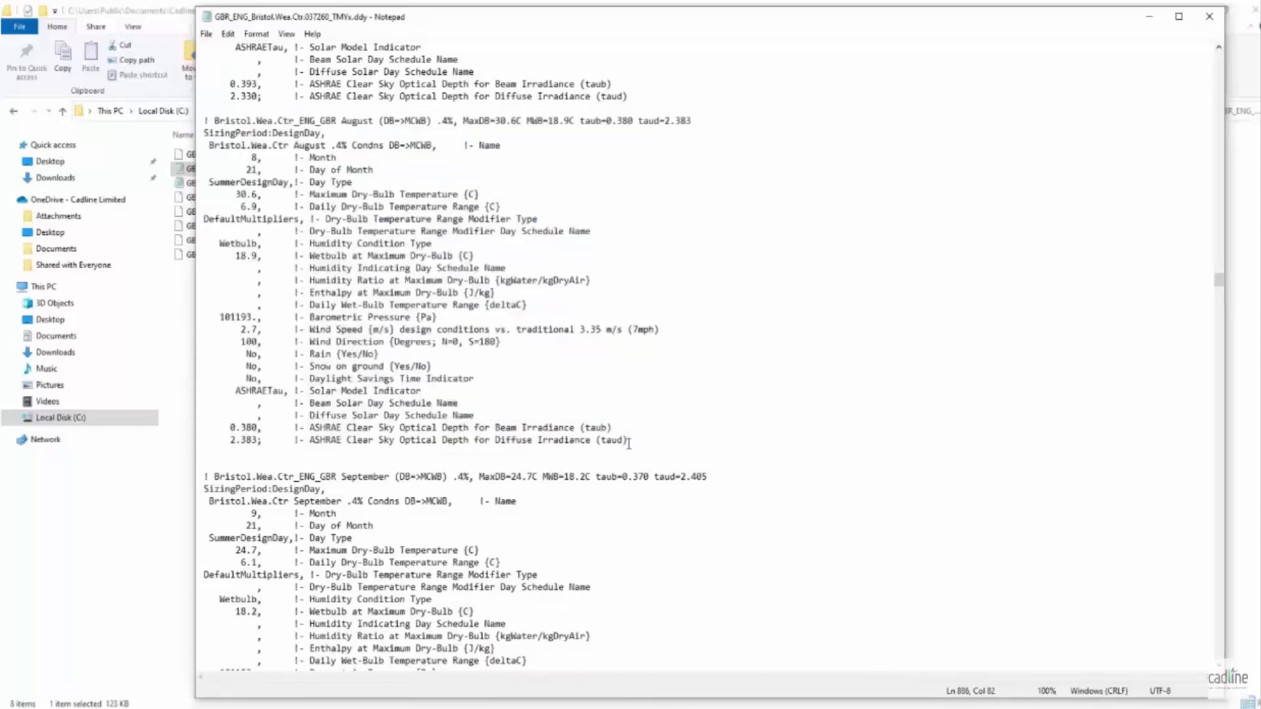
key(Return)
key(Return)
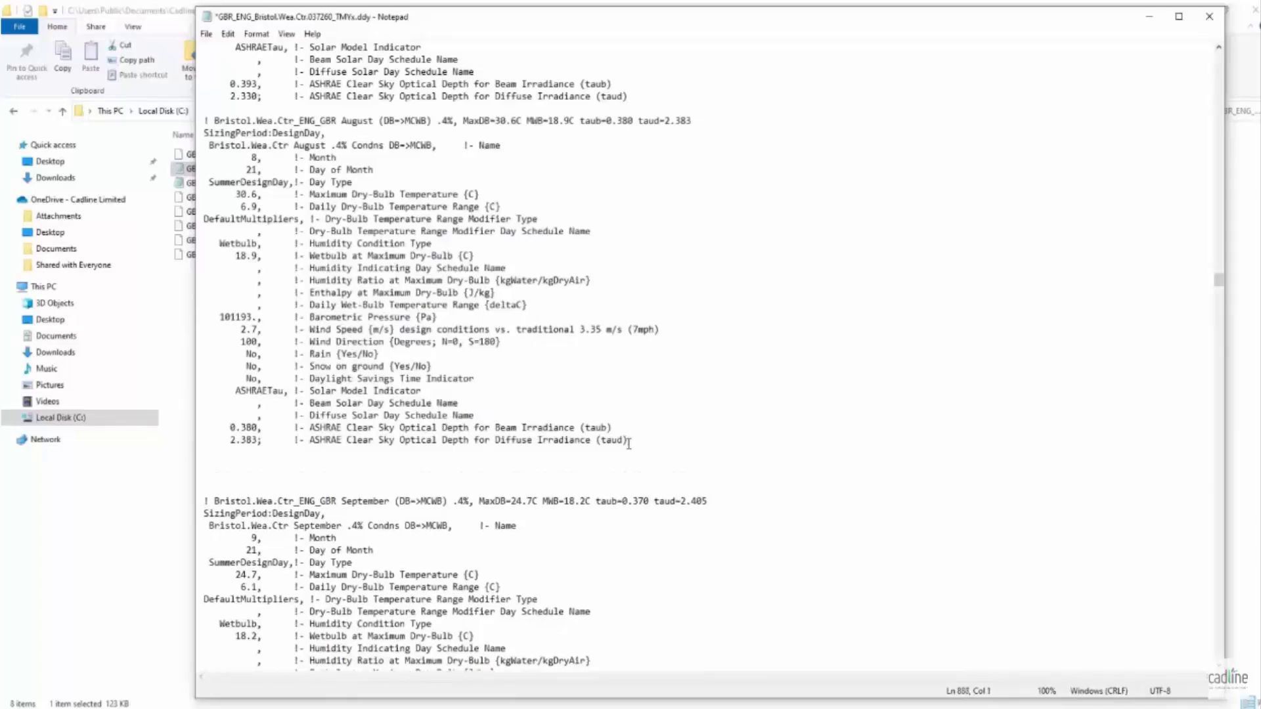
key(ctrl+v)
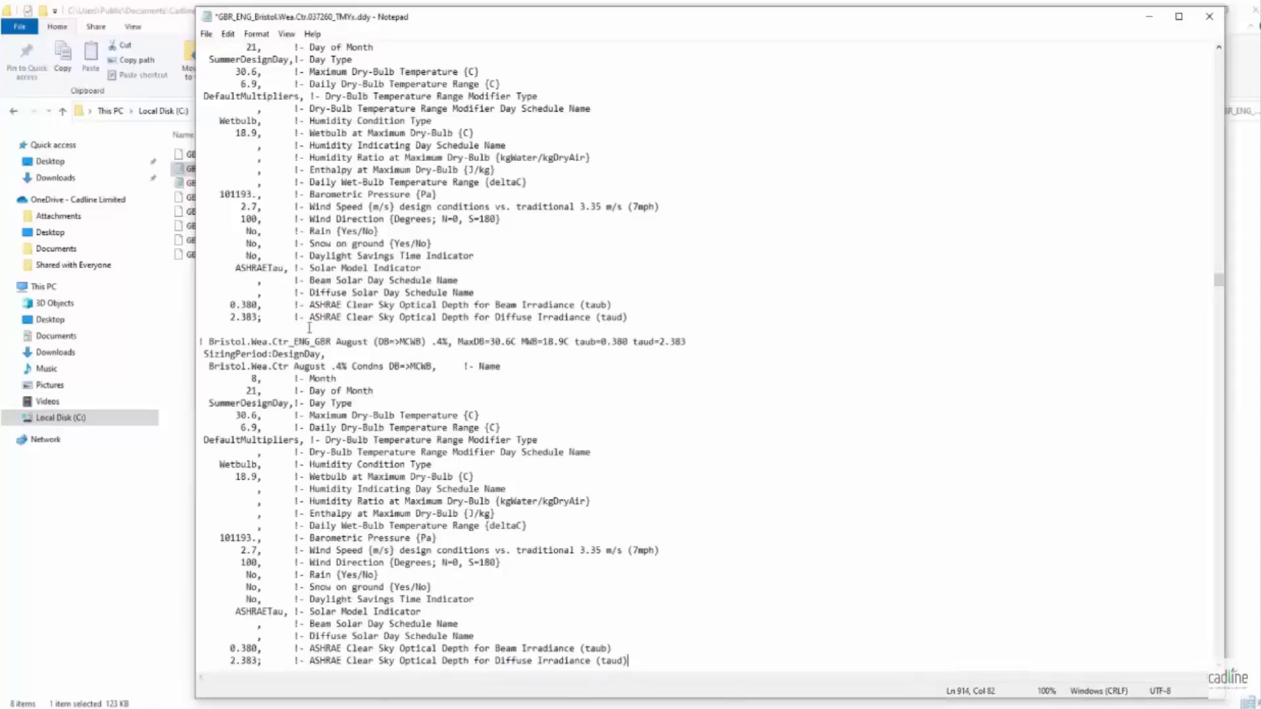
- Insert "SPECIFICATION 35DB 22WB" after August in the Name line of the duplicated design day
click(210, 365)
drag(210, 366, 502, 369)
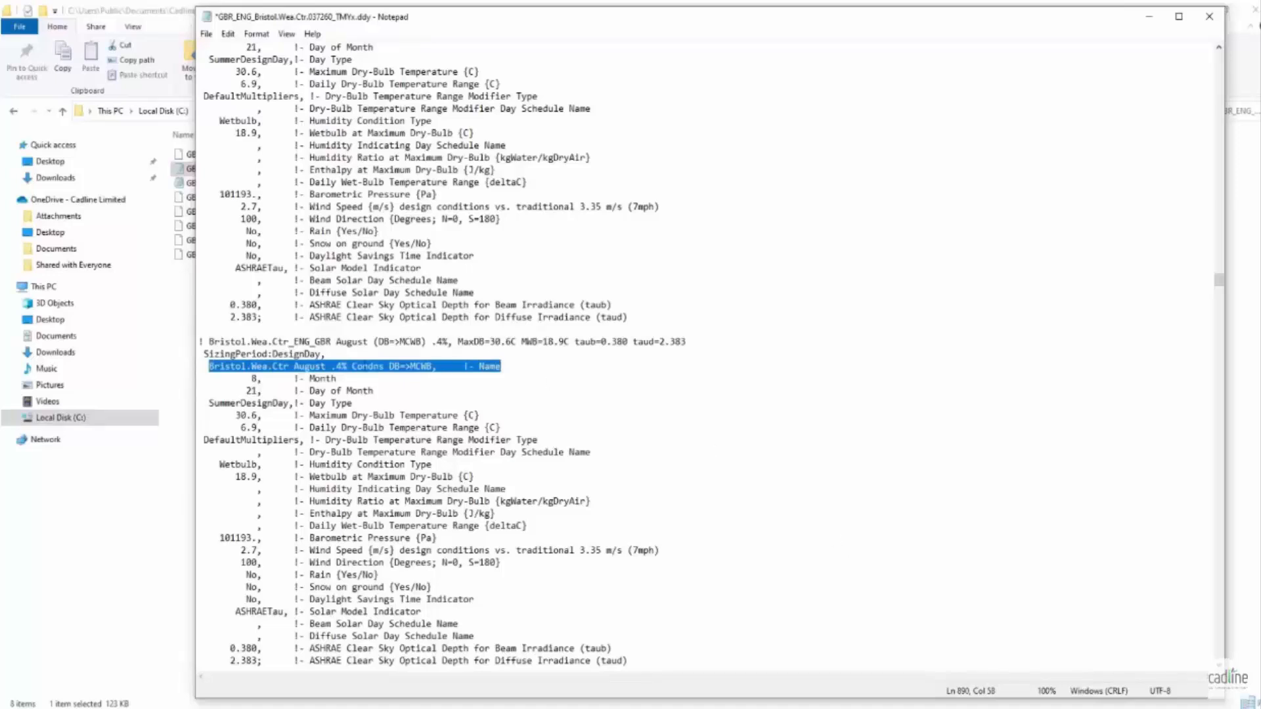
click(328, 368)
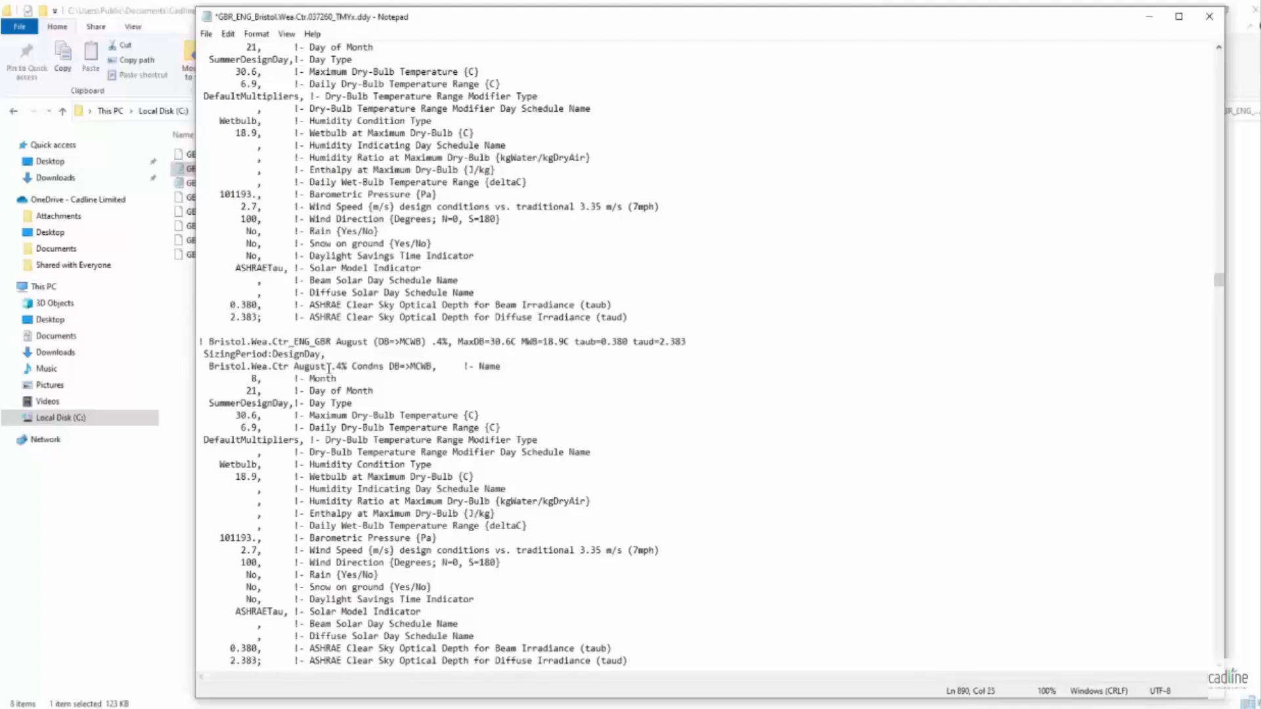
text(SPECIFICATION)
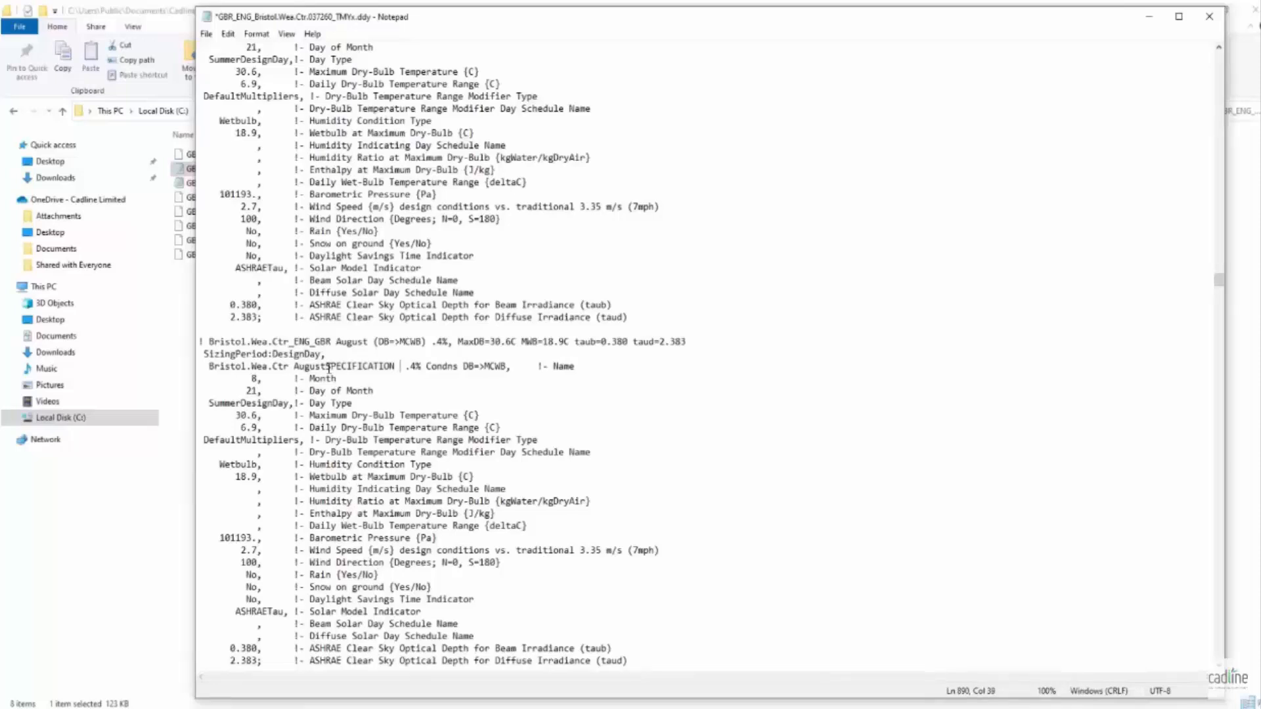
text(35 )
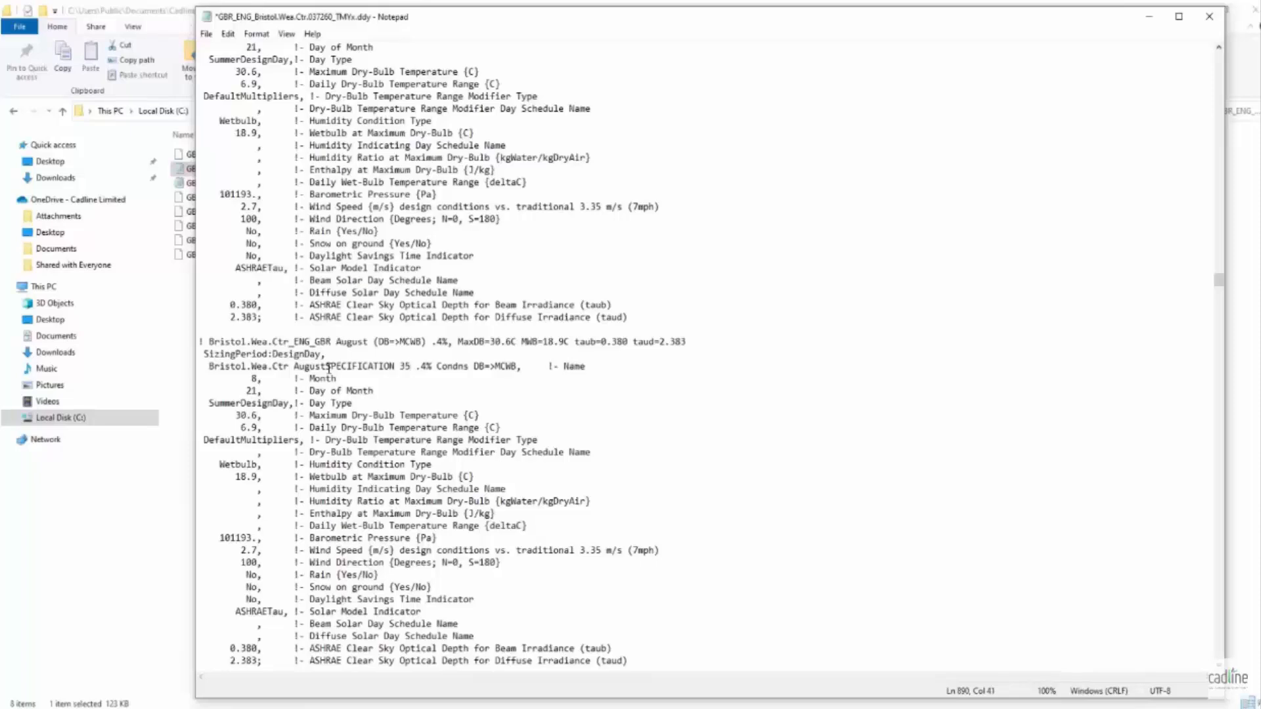
text(DB)
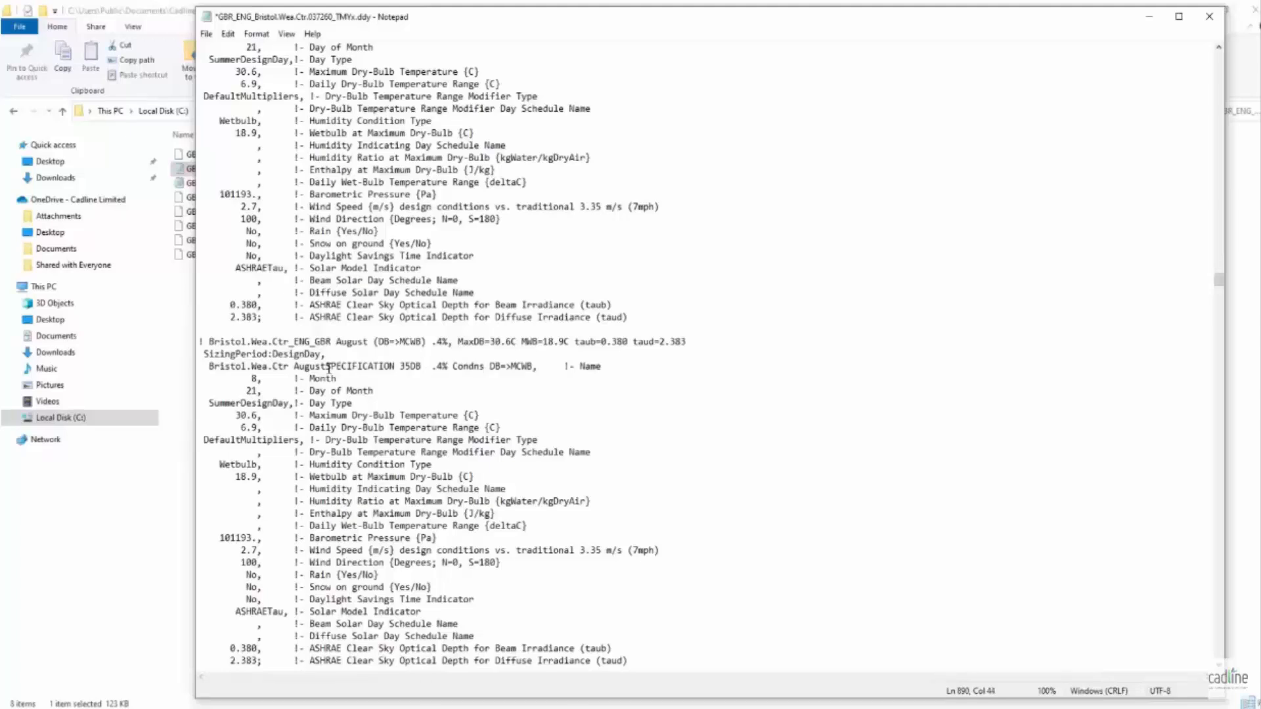
text( 22WB)
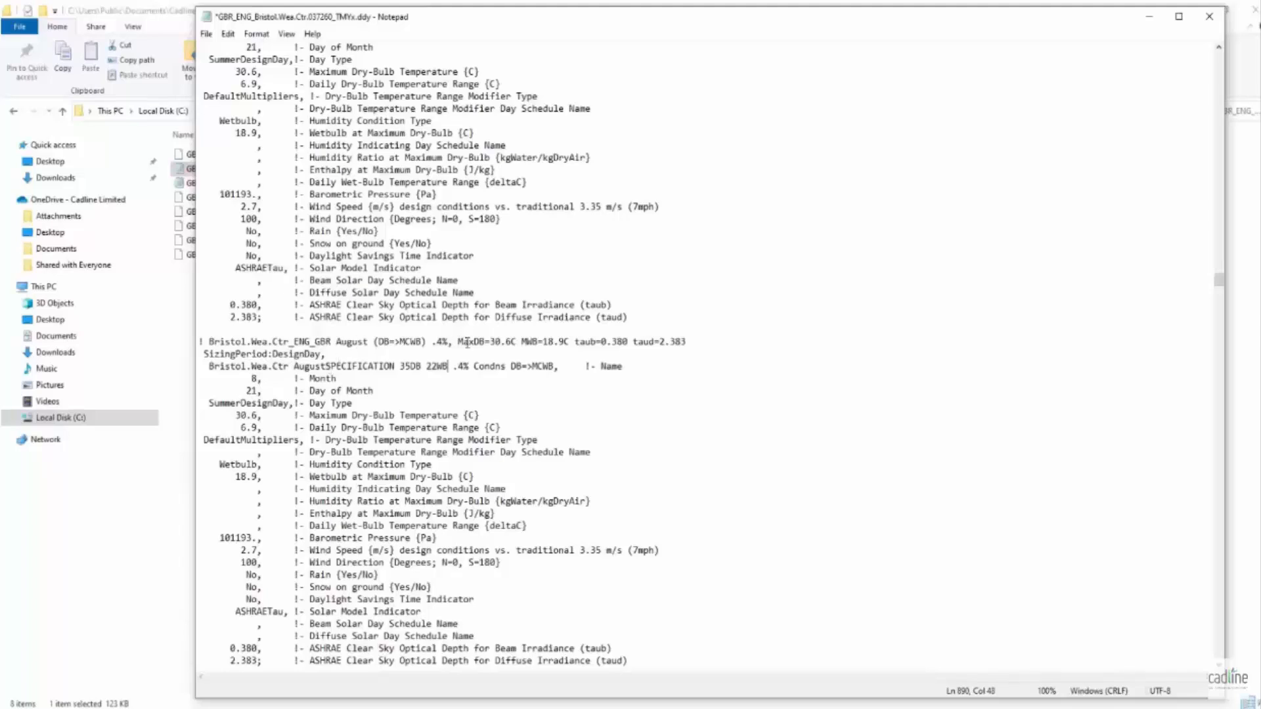
- Set MaxDB to 35C and MWB to 22C in the comment header of the duplicated August block
drag(492, 343, 510, 343)
key(Delete)
text(5)
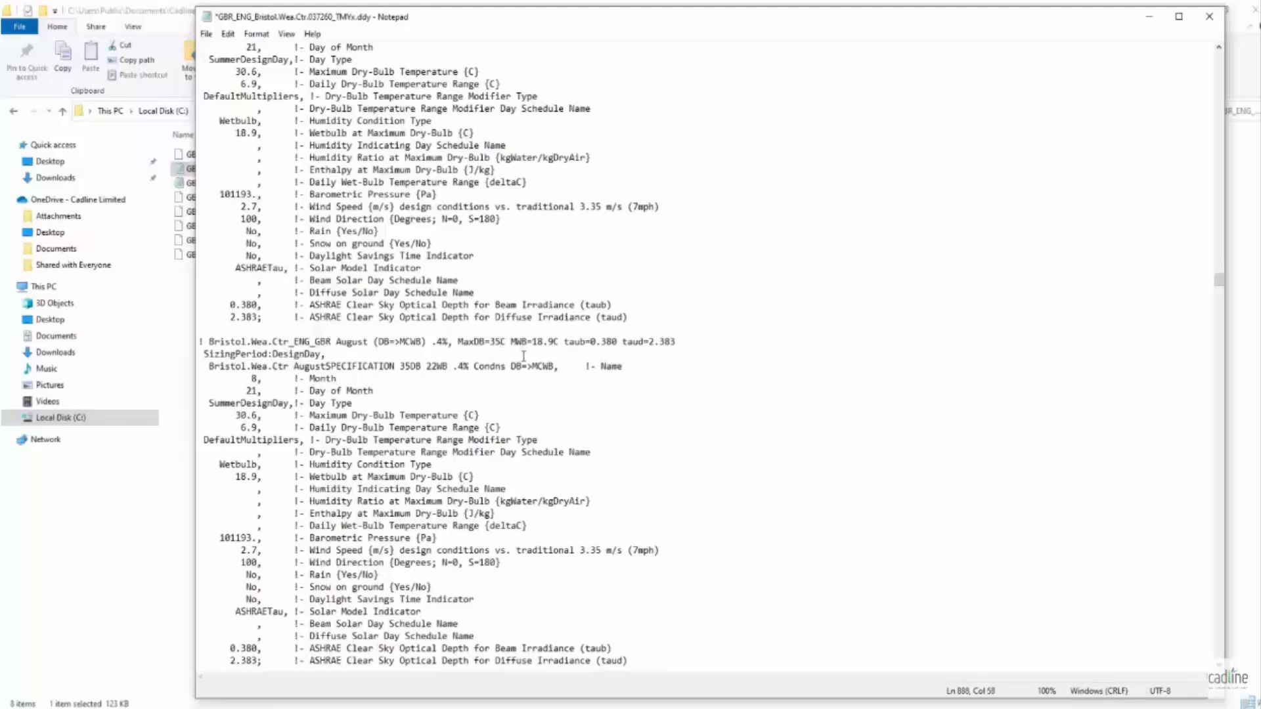
drag(533, 341, 555, 341)
text(22)
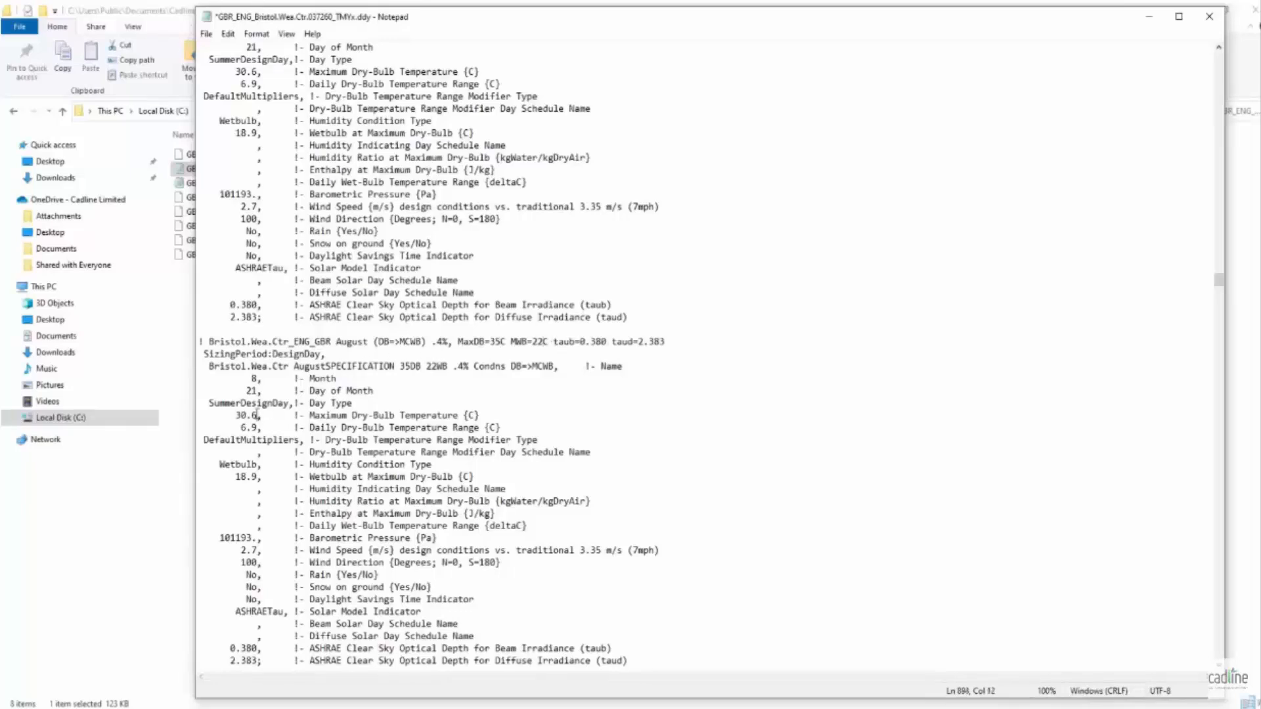
- Set the duplicated design day's maximum dry-bulb temperature to 35, wetbulb at maximum dry-bulb to 22 and daily dry-bulb range to 10
drag(257, 415, 237, 413)
text(35)
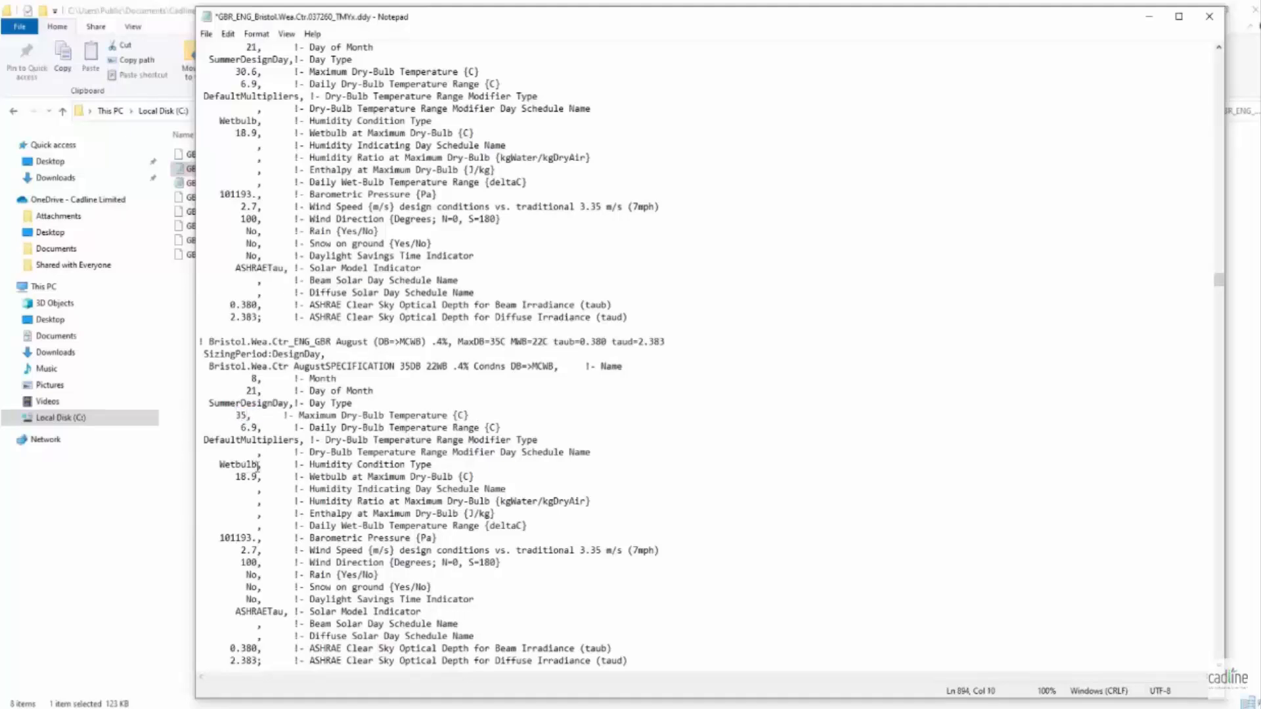
drag(257, 465, 218, 463)
drag(257, 477, 235, 476)
text(22)
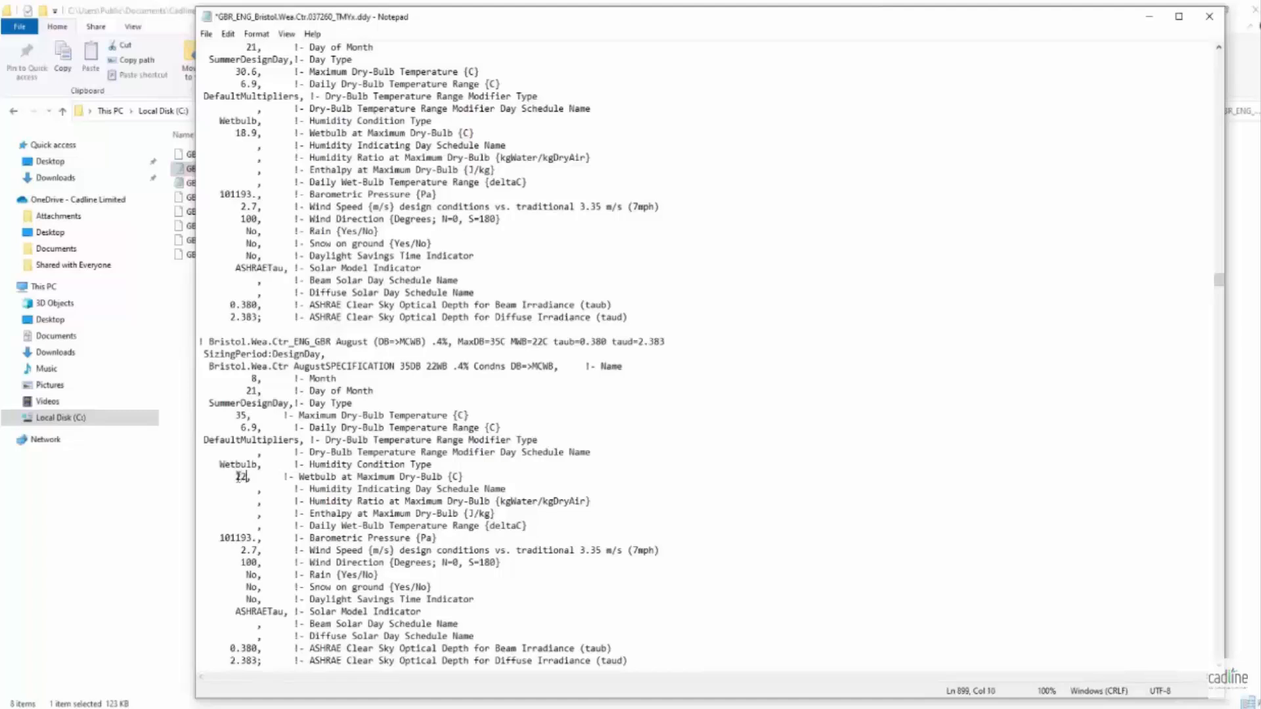
drag(256, 428, 241, 430)
text(10)
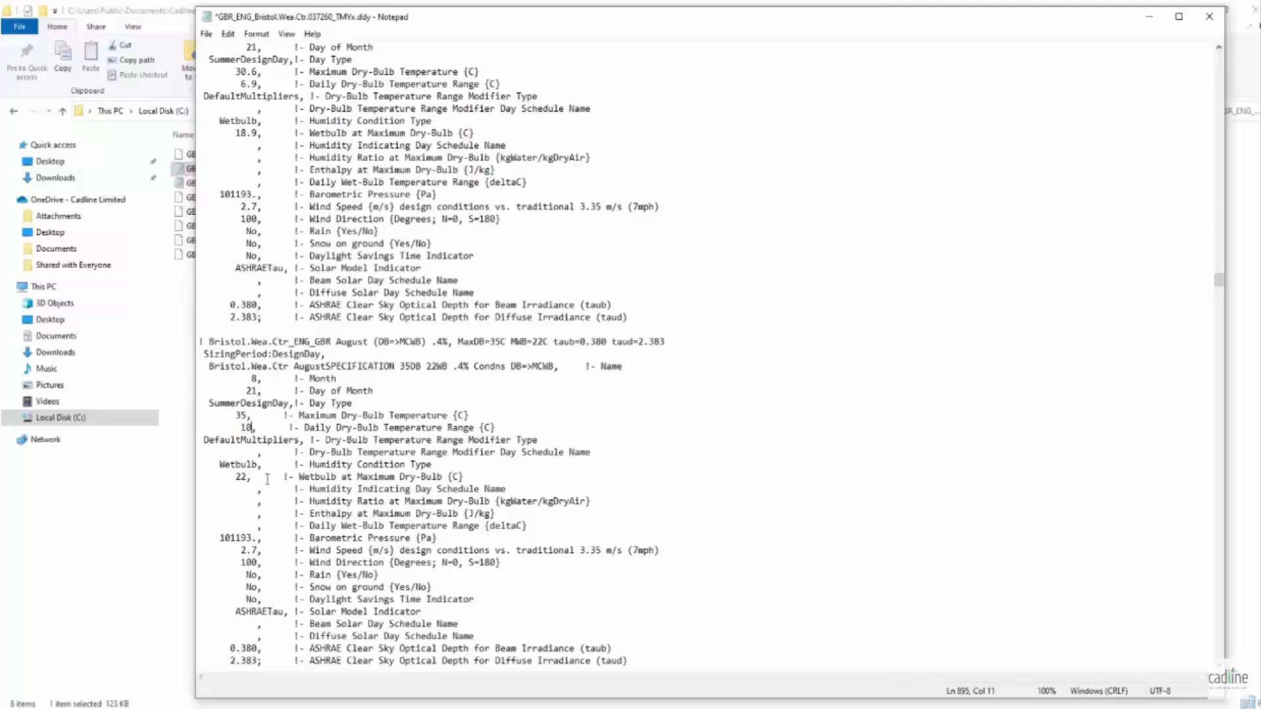
drag(622, 366, 208, 367)
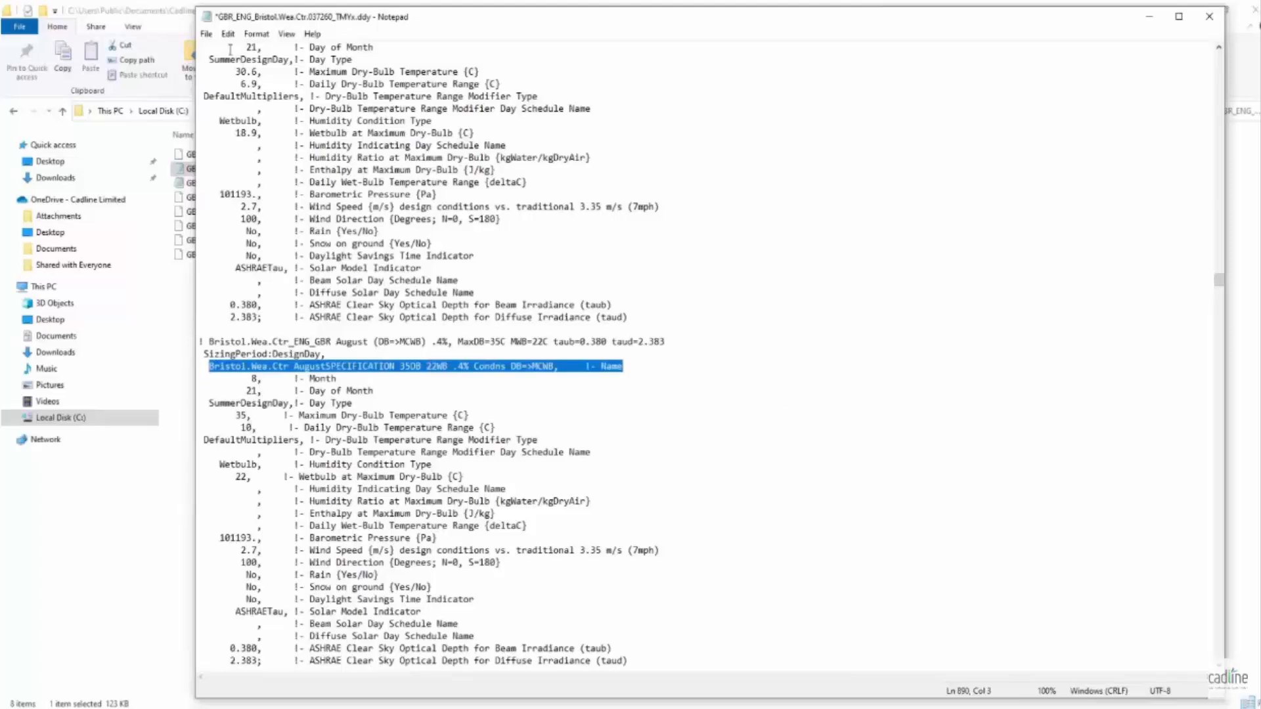
- Save the edited .ddy weather file, close it and return to the building project in MEPworx
click(207, 35)
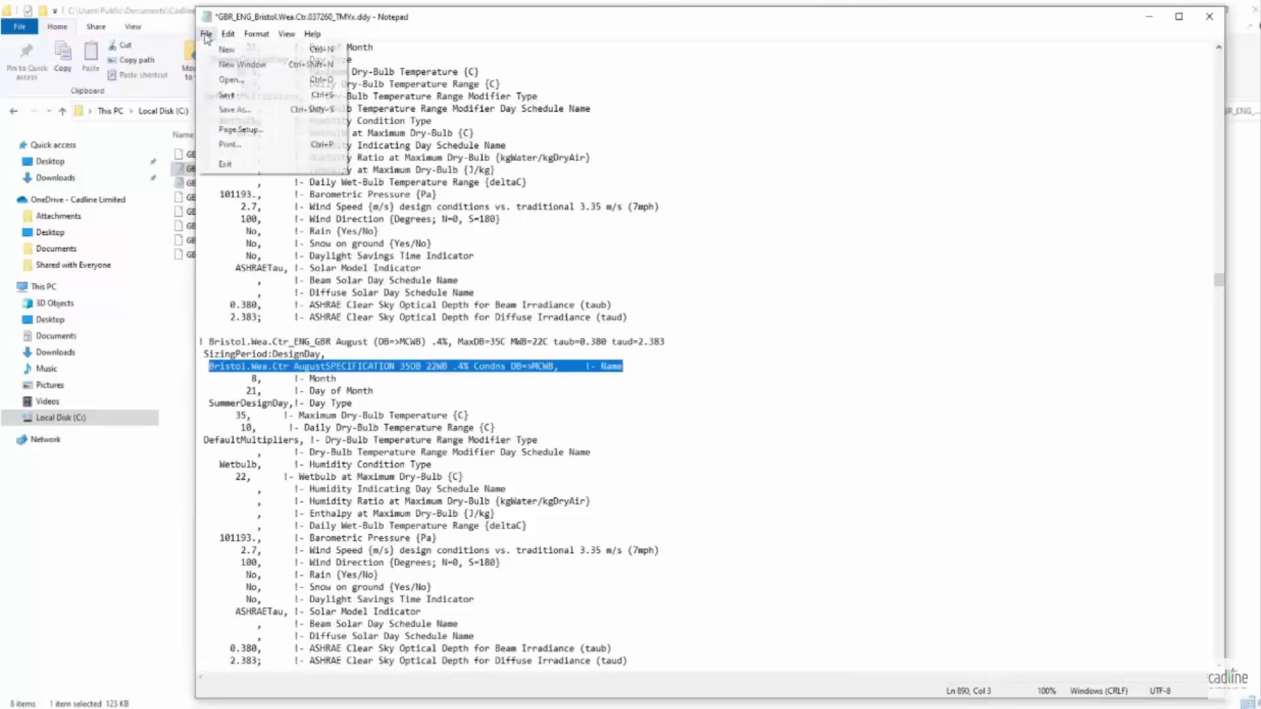
click(220, 95)
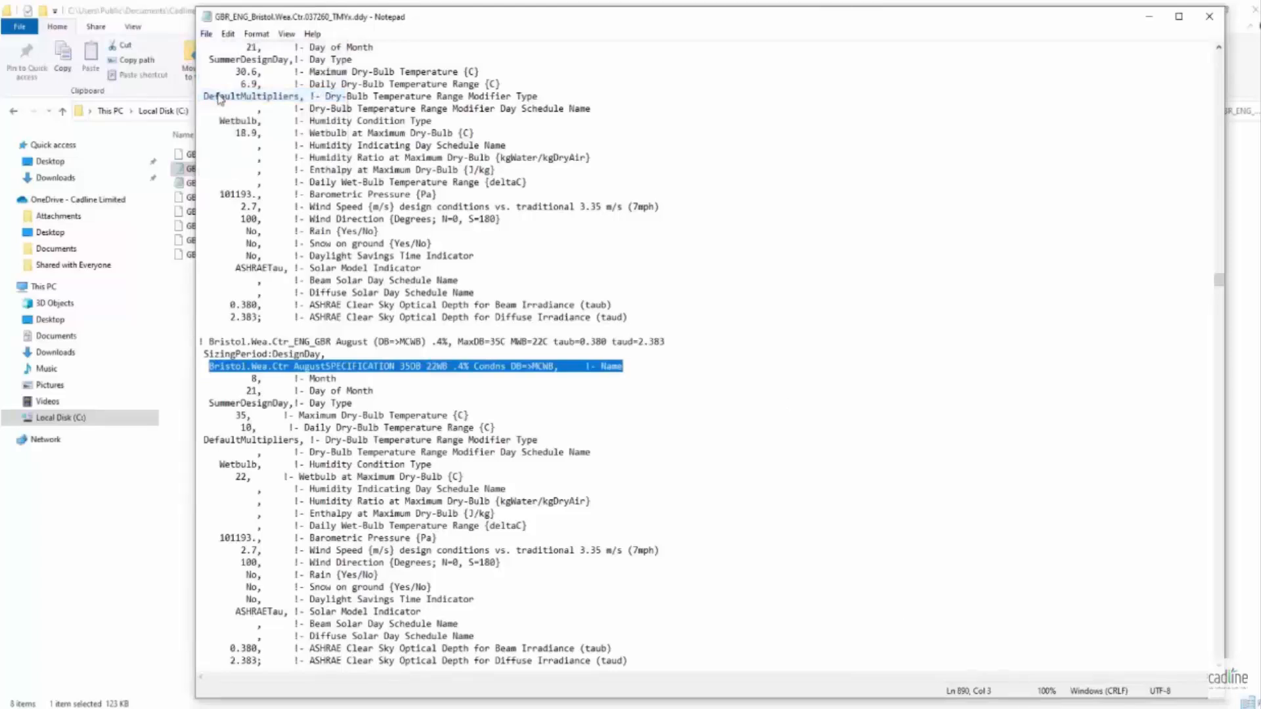
click(1203, 21)
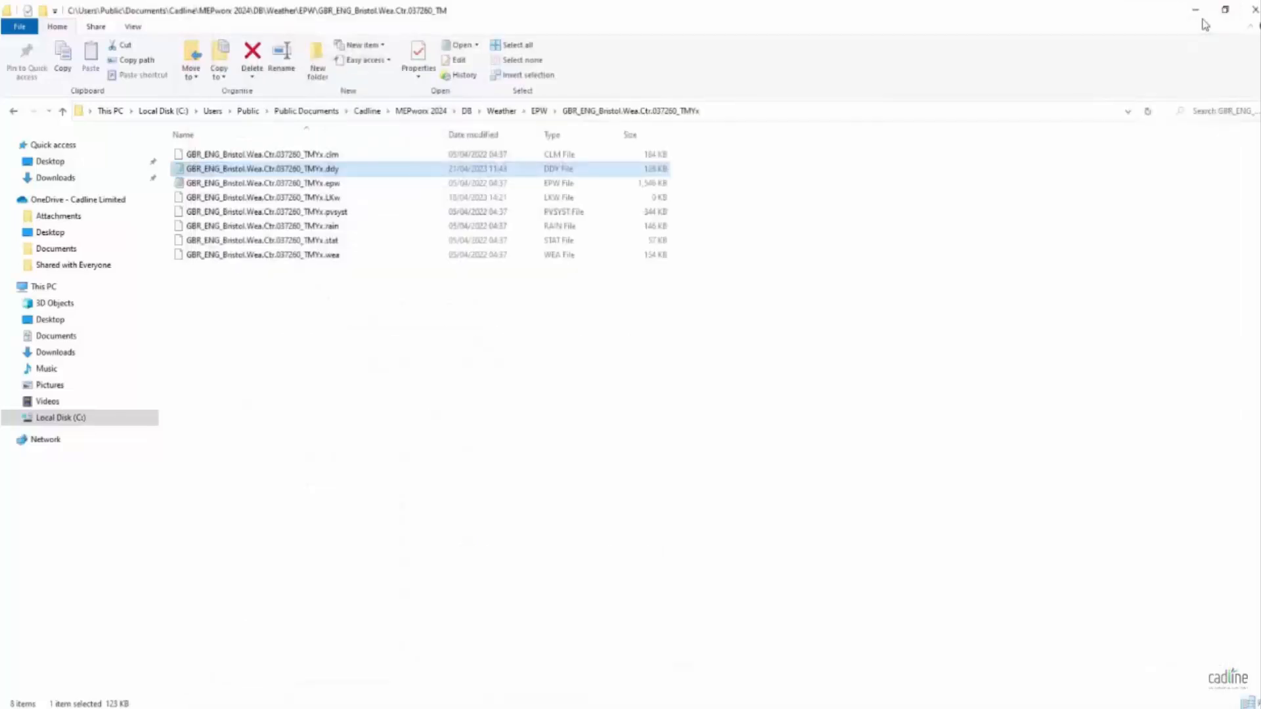
click(1195, 9)
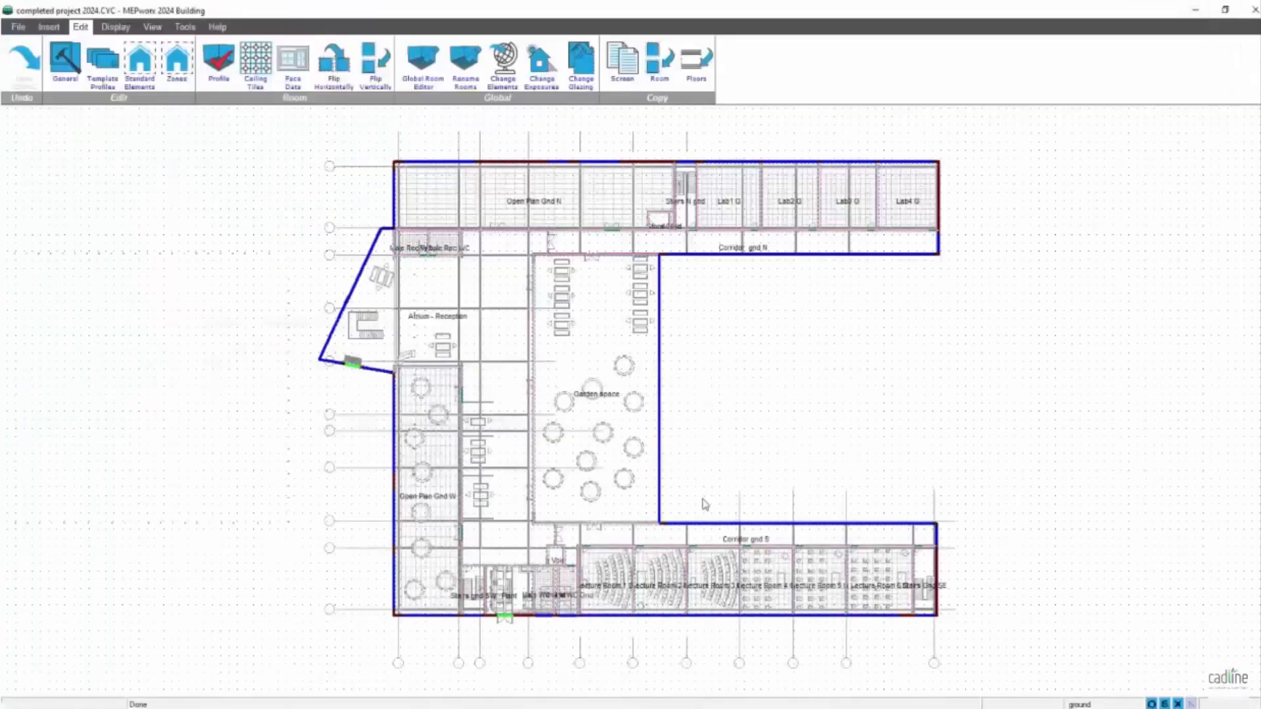
- Reload the project's EPW/DDY weather data from GBR_ENG_Bristol.Wea.Ctr.037260_TMYx.epw in the Bristol weather folder, accepting the reset of current weather data
click(61, 65)
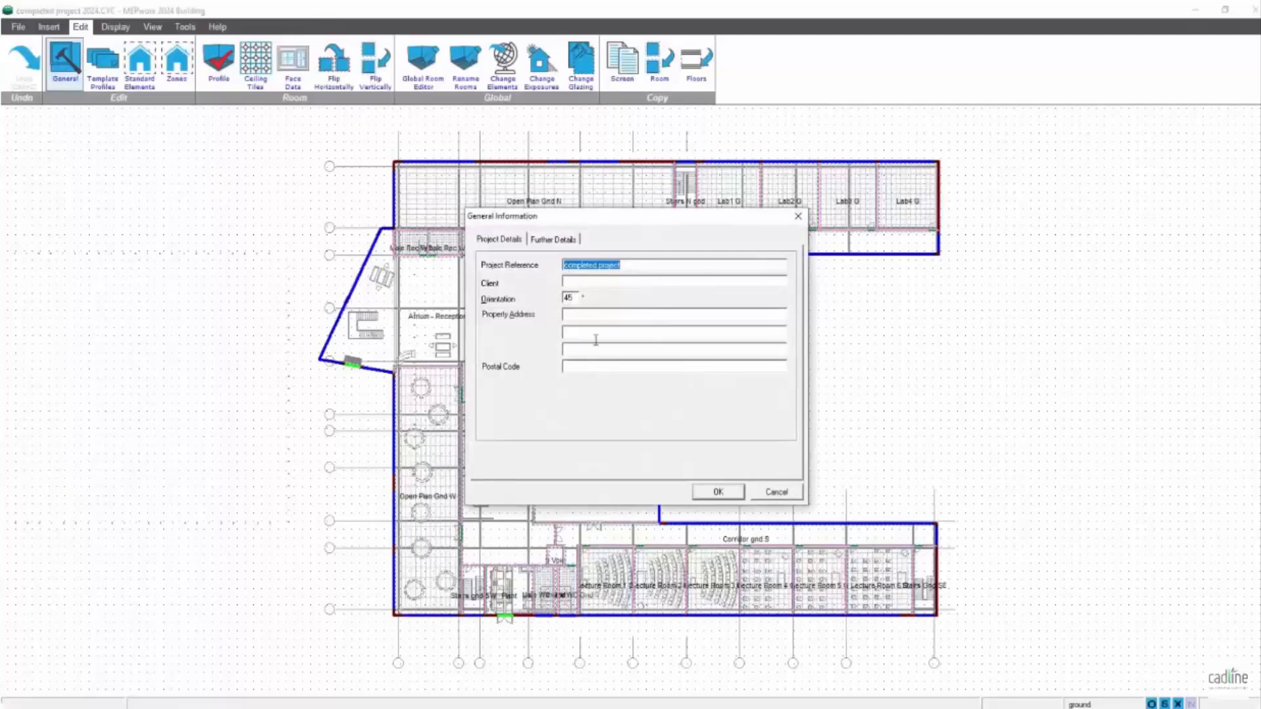
click(563, 241)
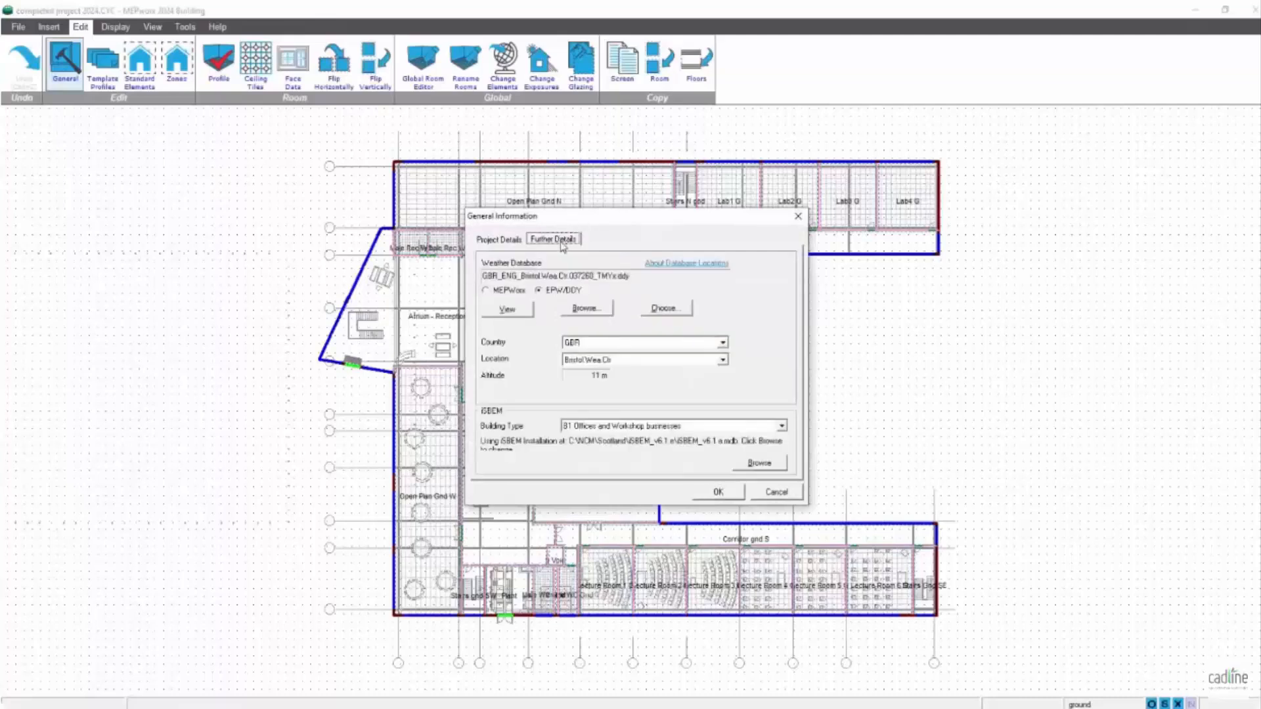
click(587, 313)
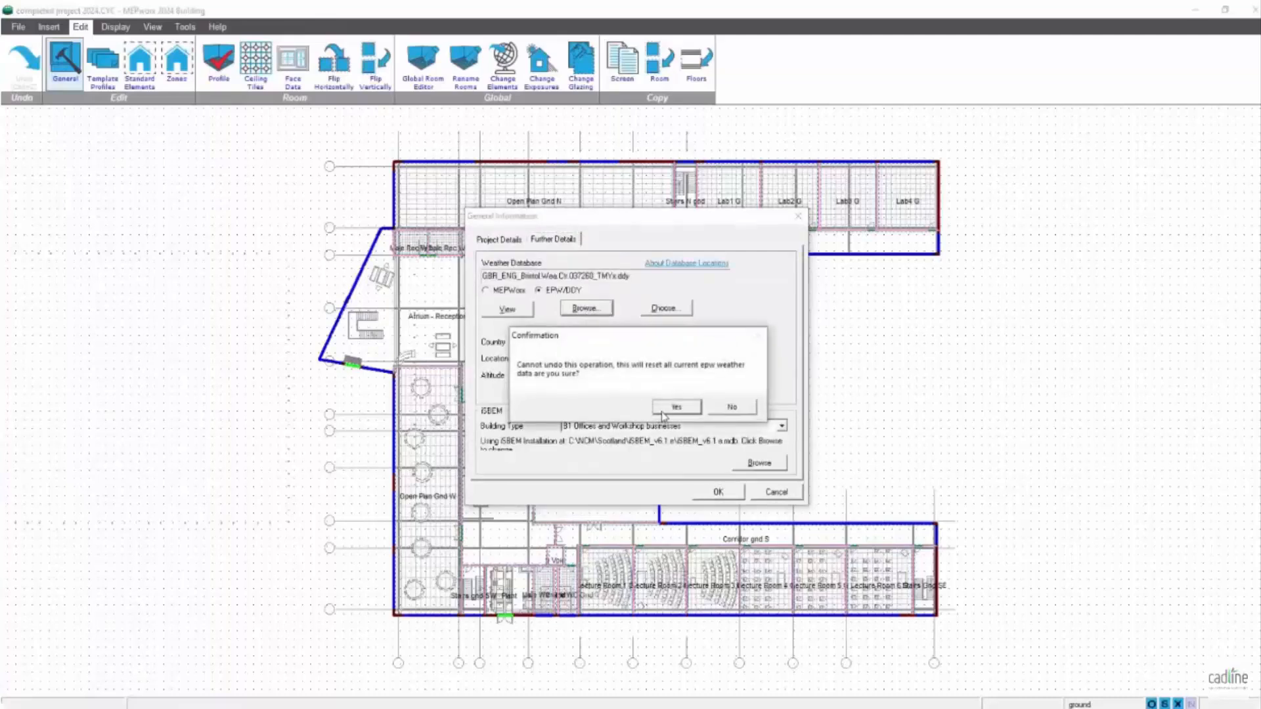
click(669, 407)
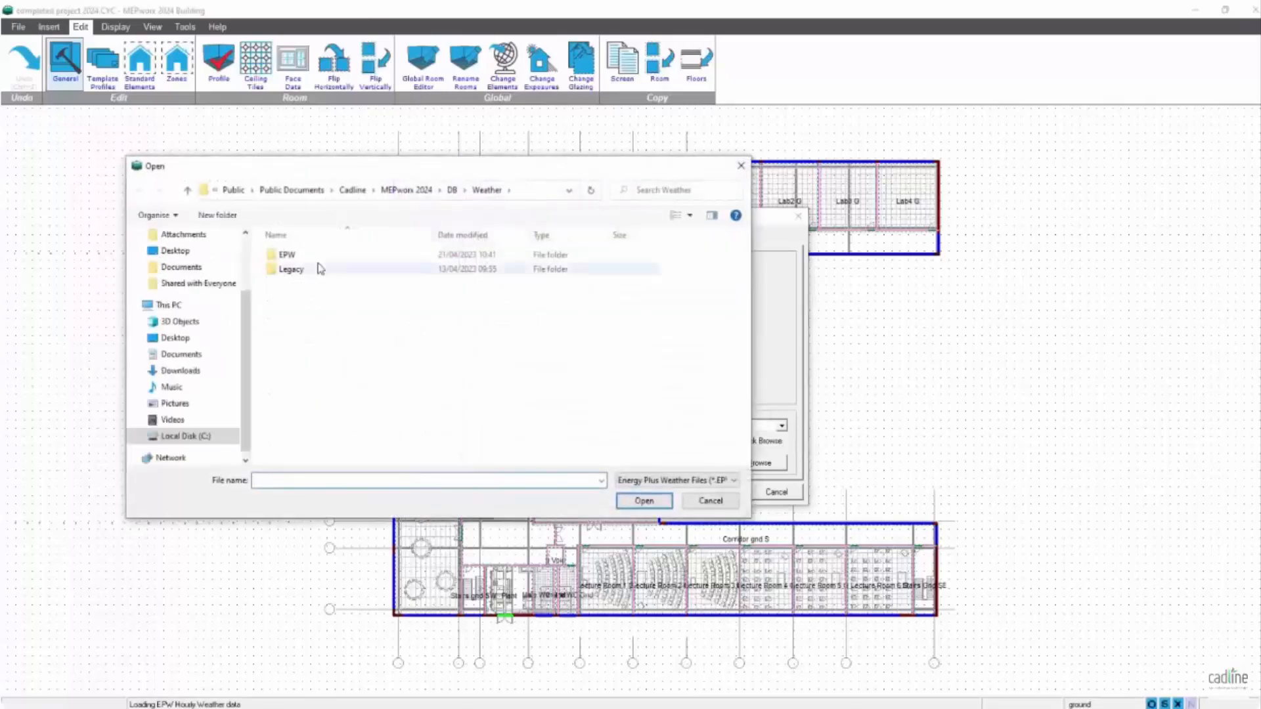
double_click(310, 257)
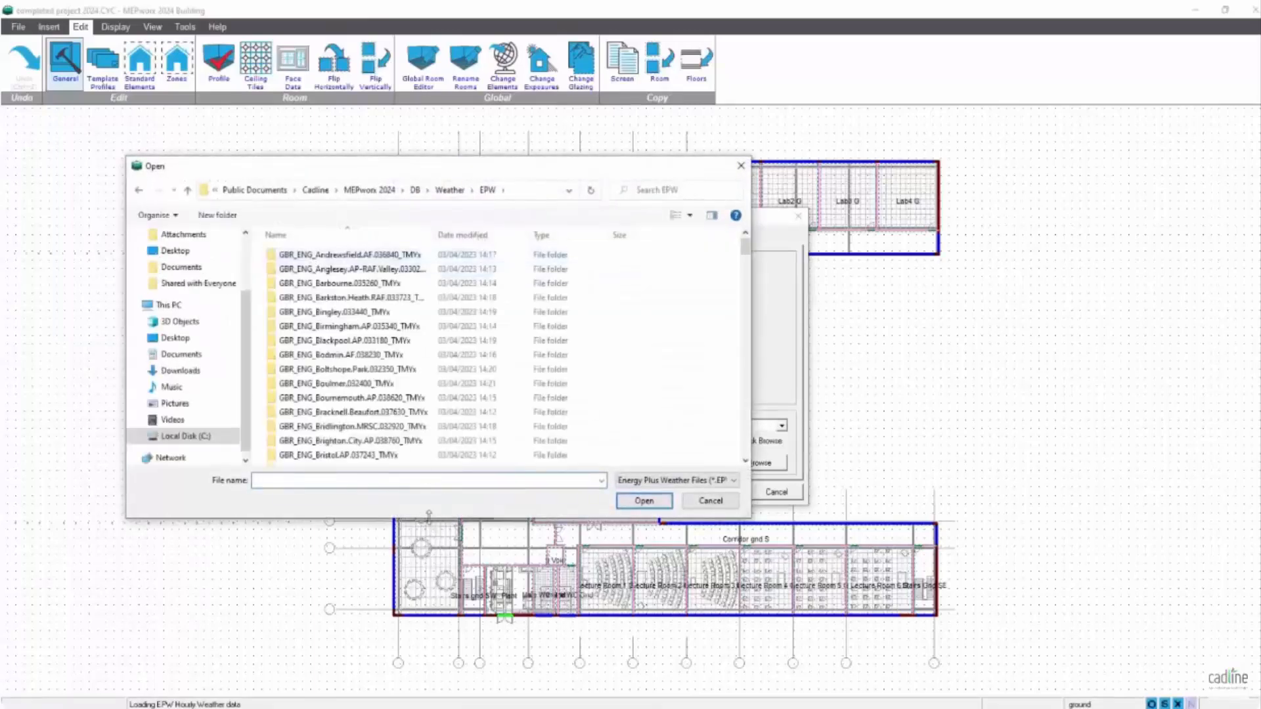
click(746, 460)
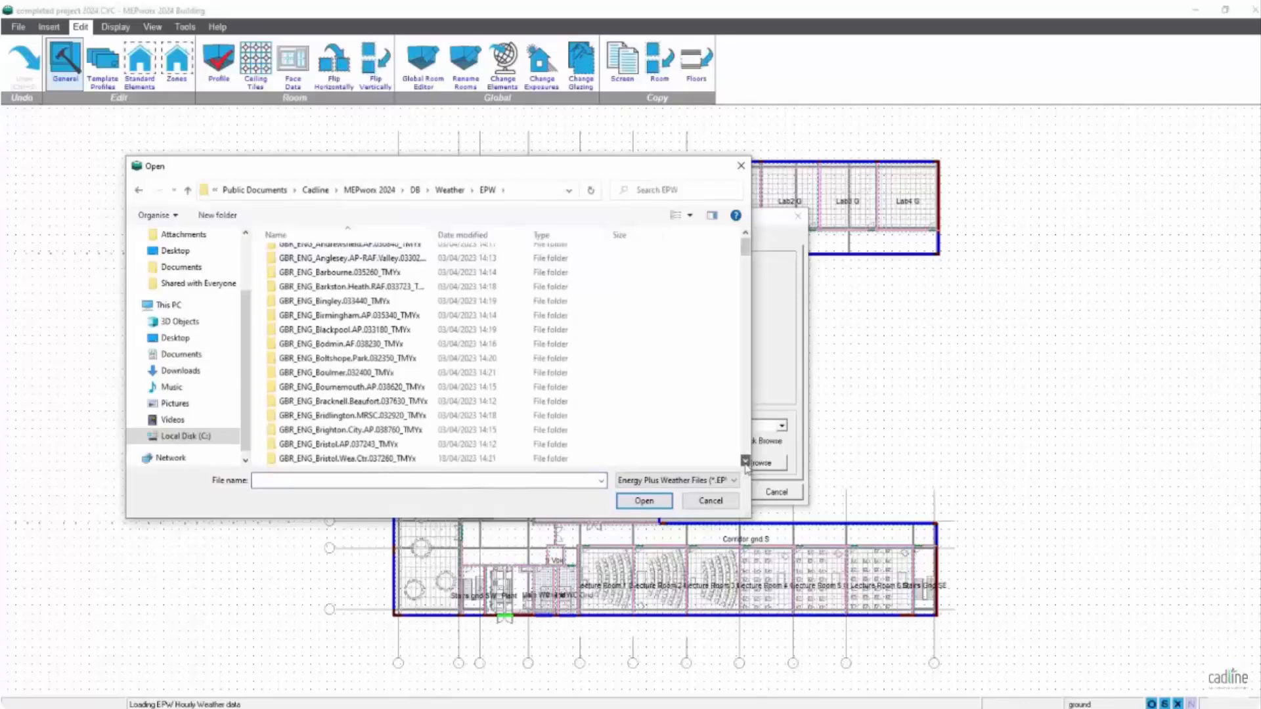
click(389, 458)
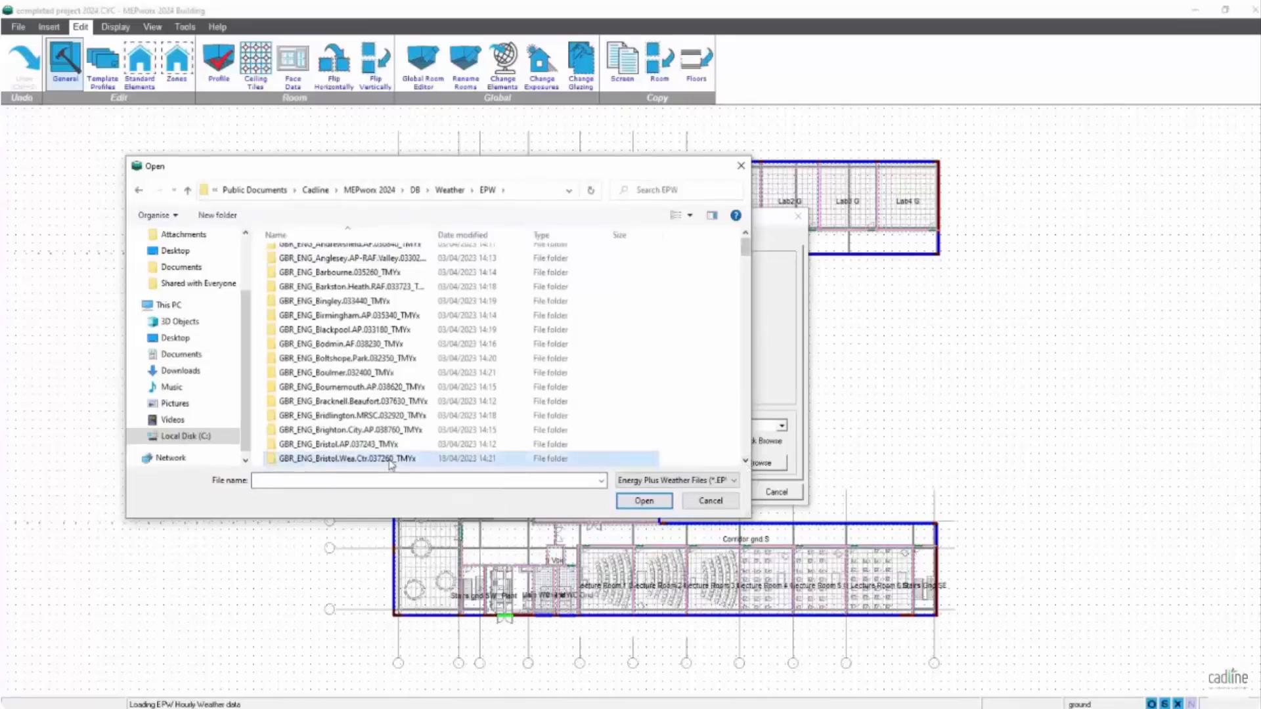
click(645, 502)
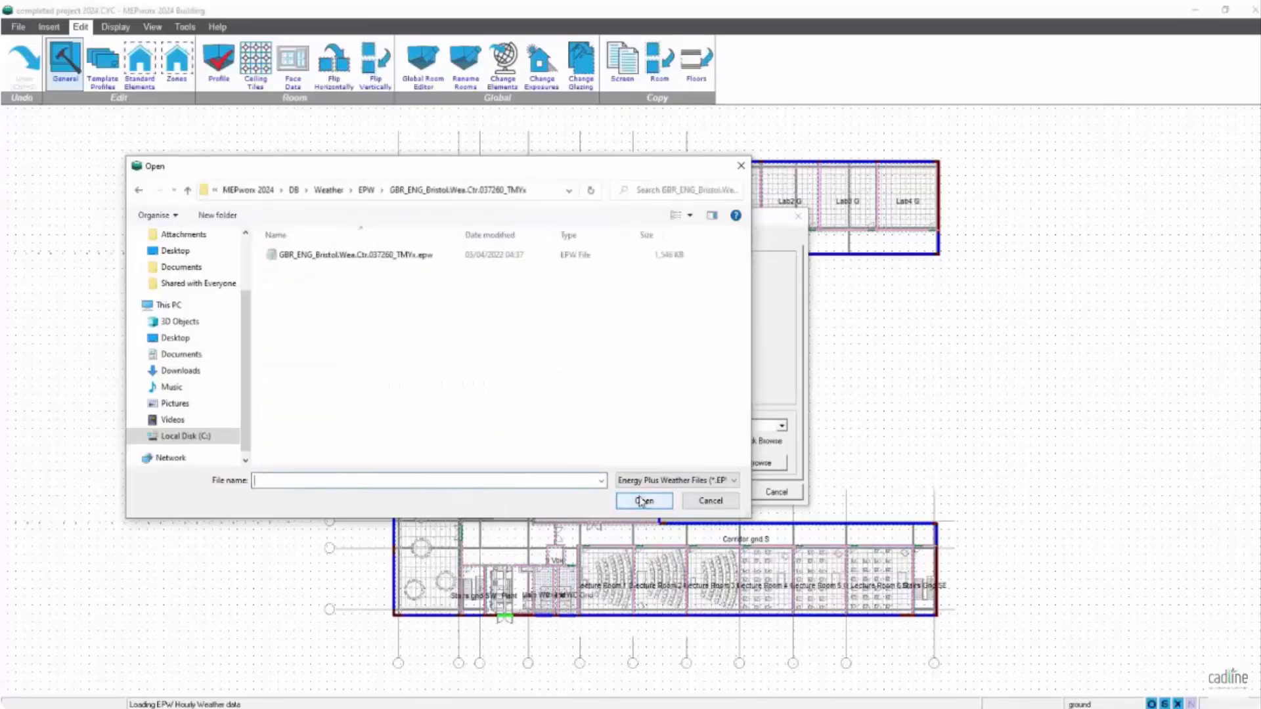
click(422, 258)
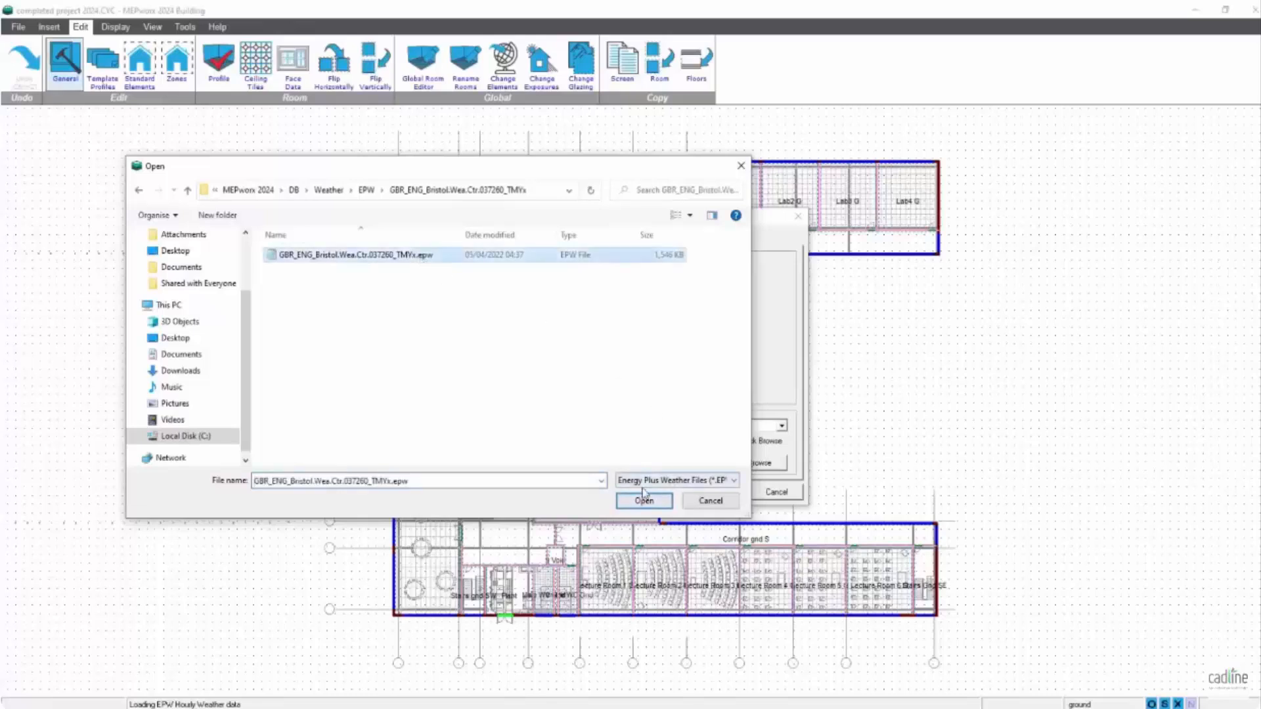
click(644, 501)
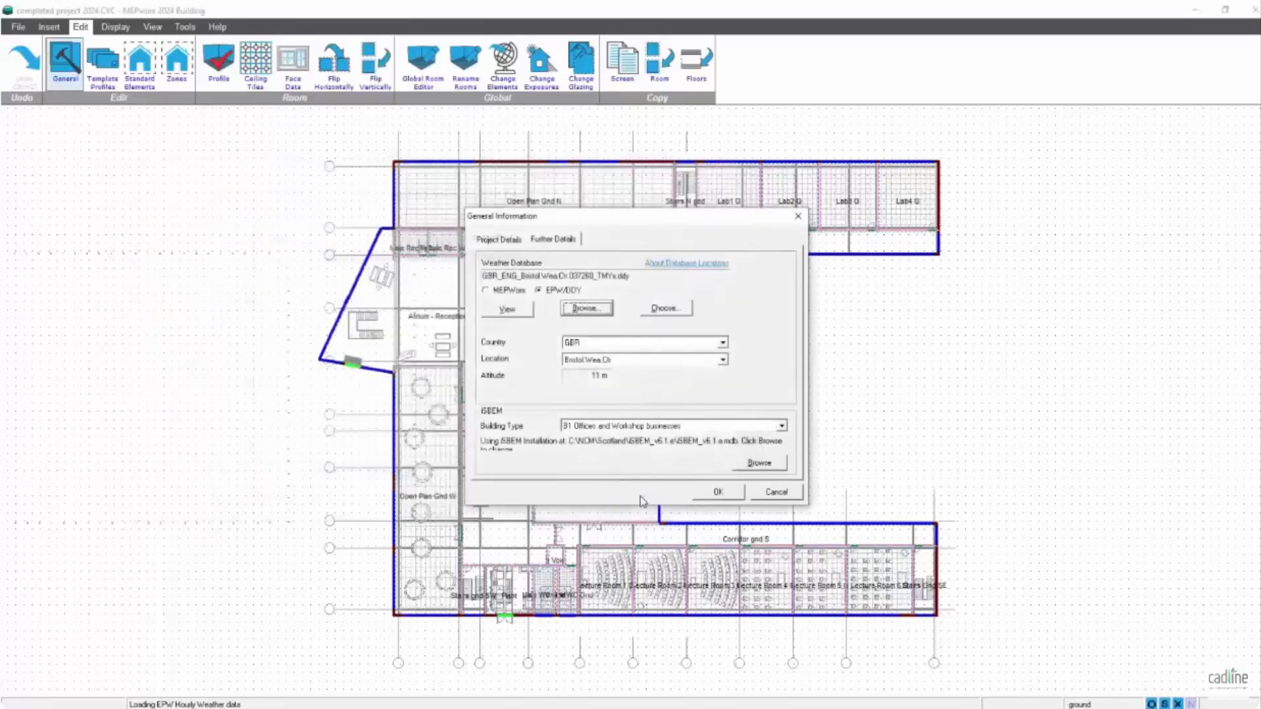
- Select the August SPECIFICATION 35DB 22WB entry as the cooling design day in the EPW/DDY weather data and accept it
click(503, 310)
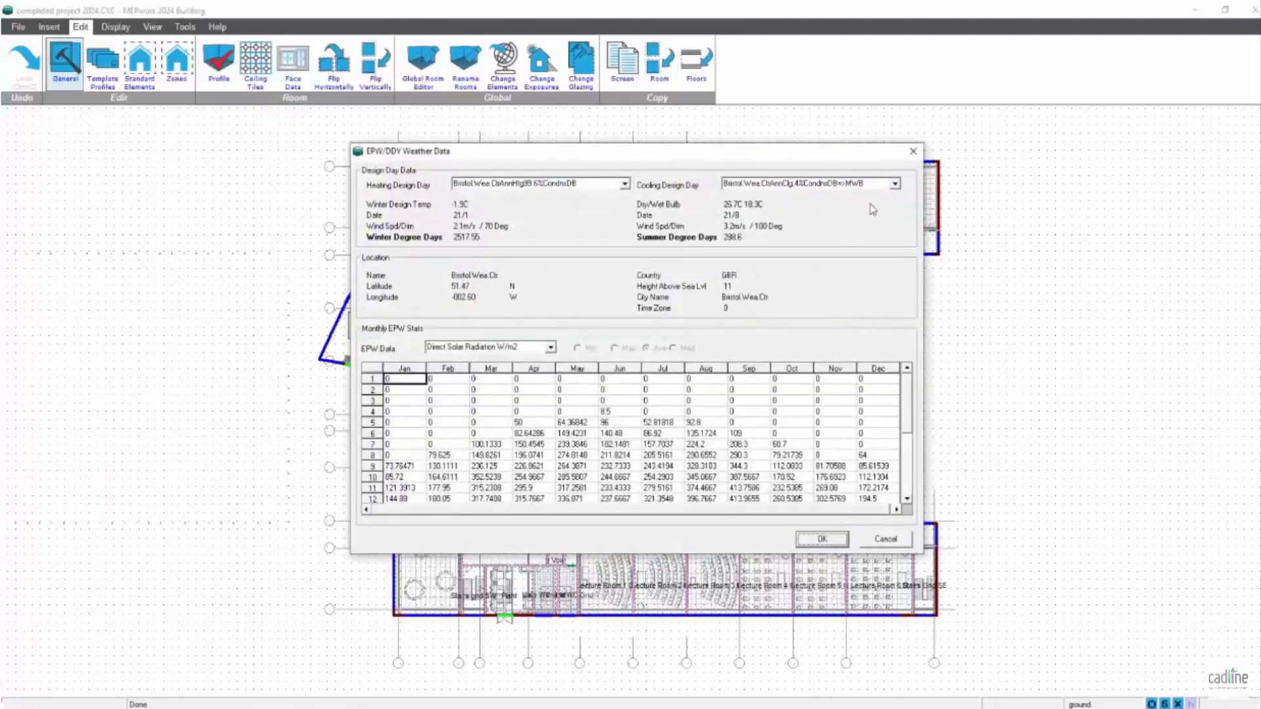
click(894, 184)
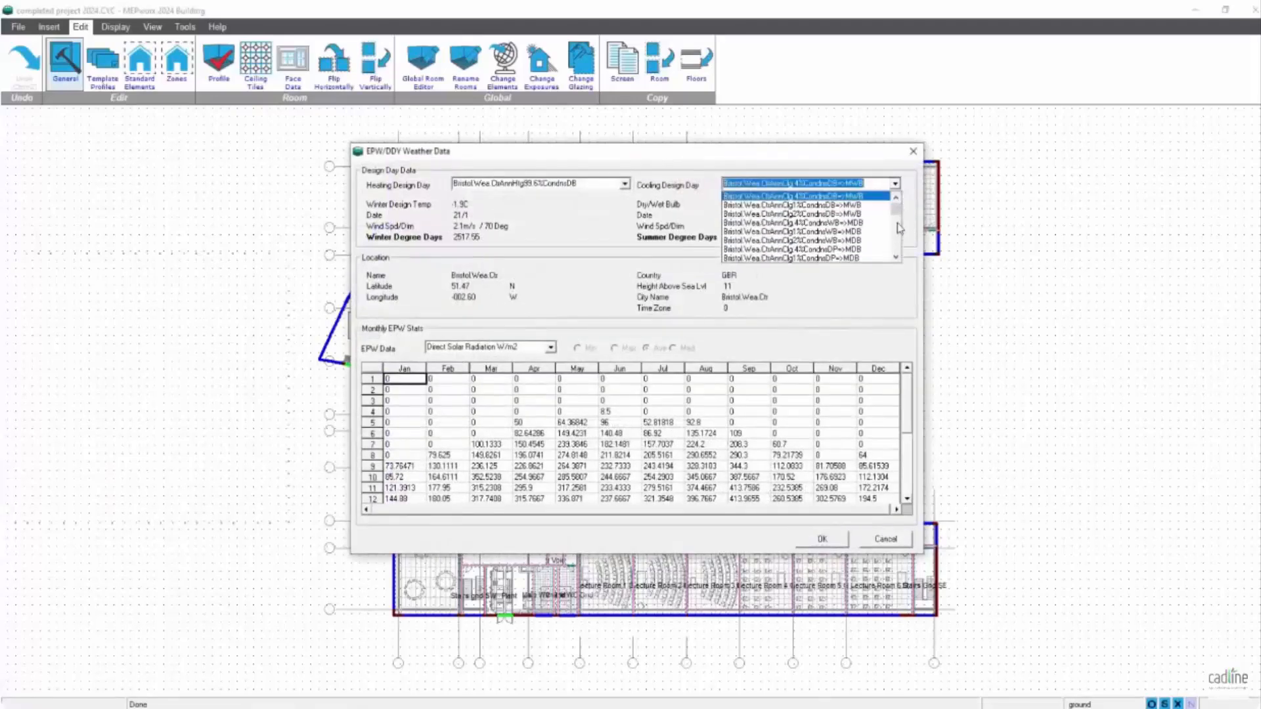
click(896, 257)
click(895, 257)
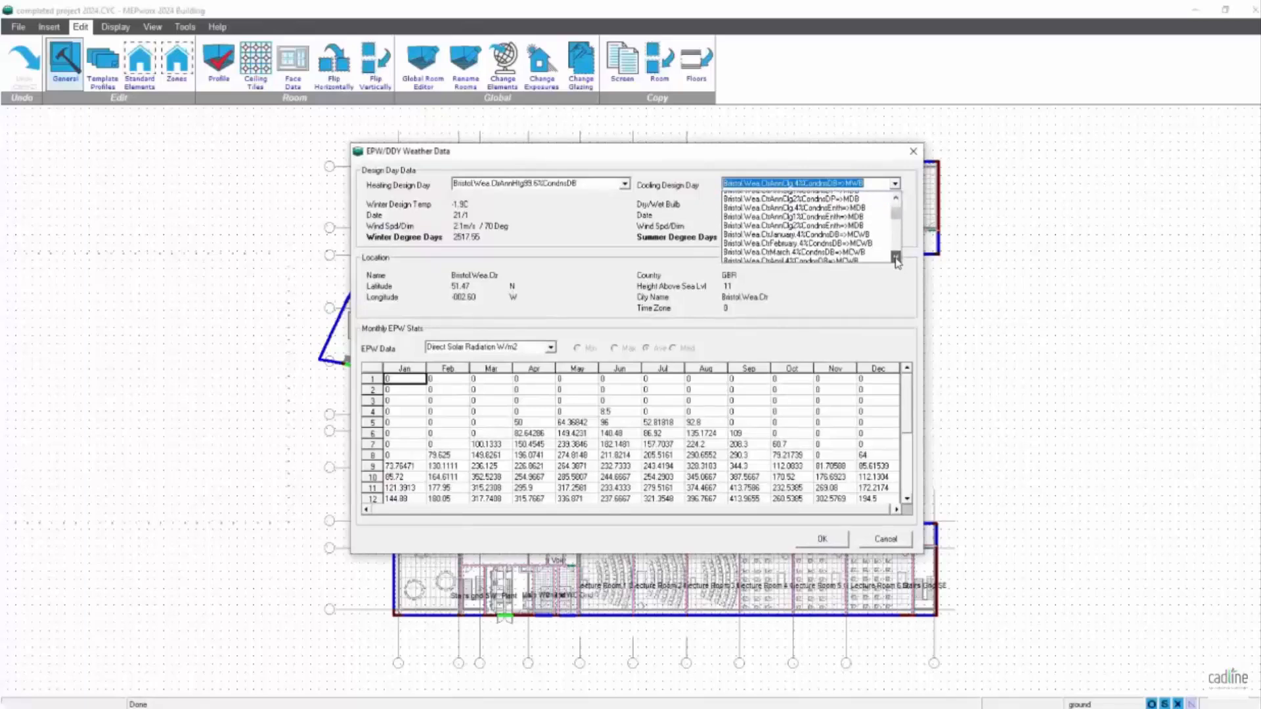
scroll(897, 261, up, 3)
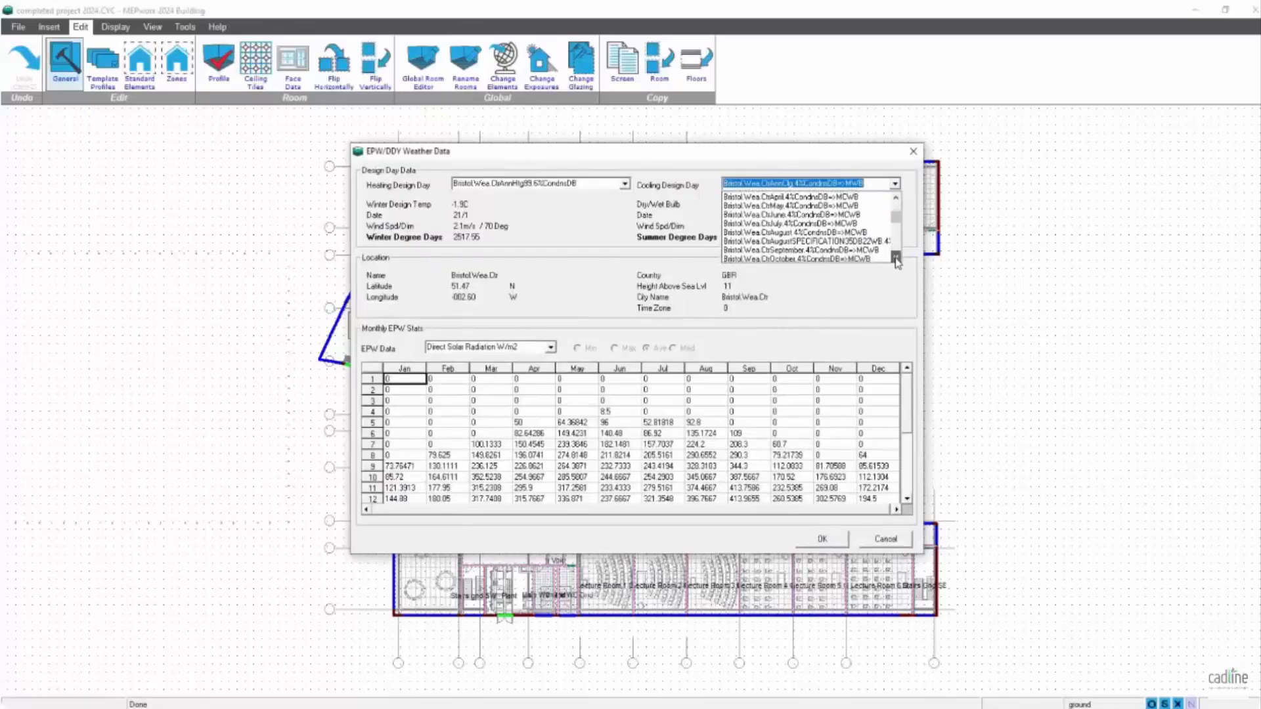
click(845, 247)
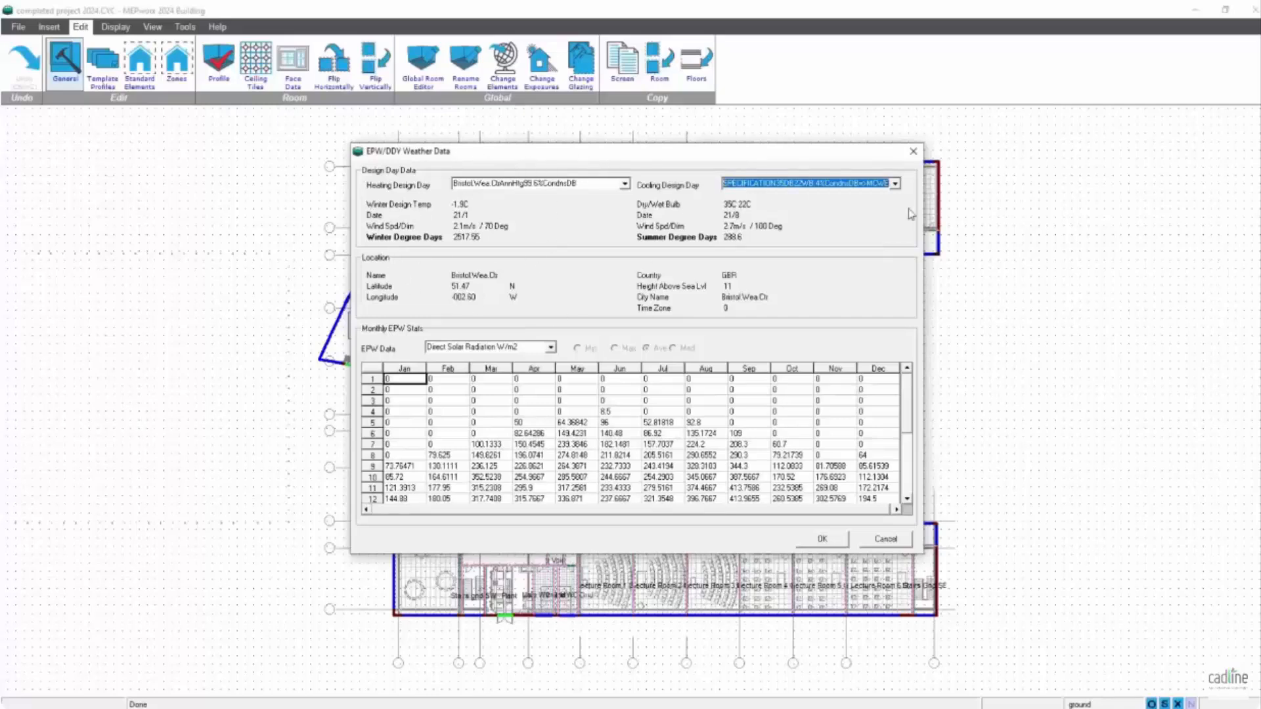
click(837, 545)
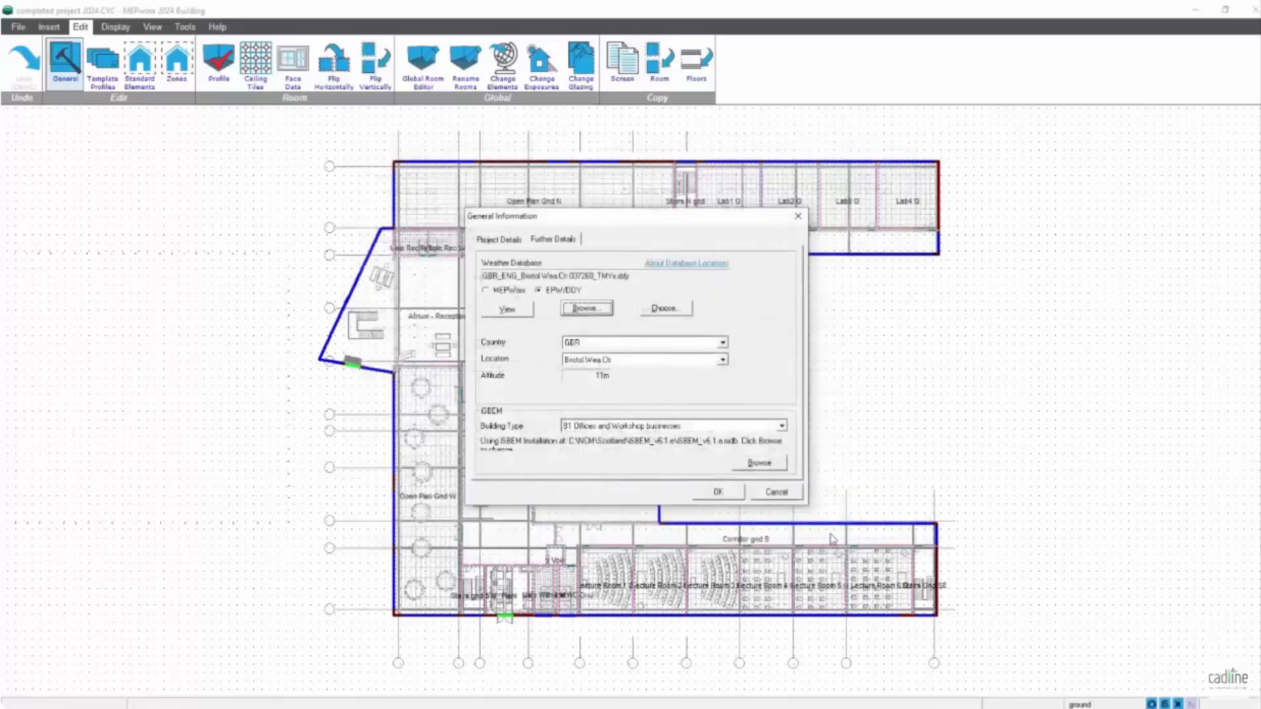
- Switch the project's weather source from EPW/DDY to MEPworx and load the Weather Global 2021.DBE database
click(485, 290)
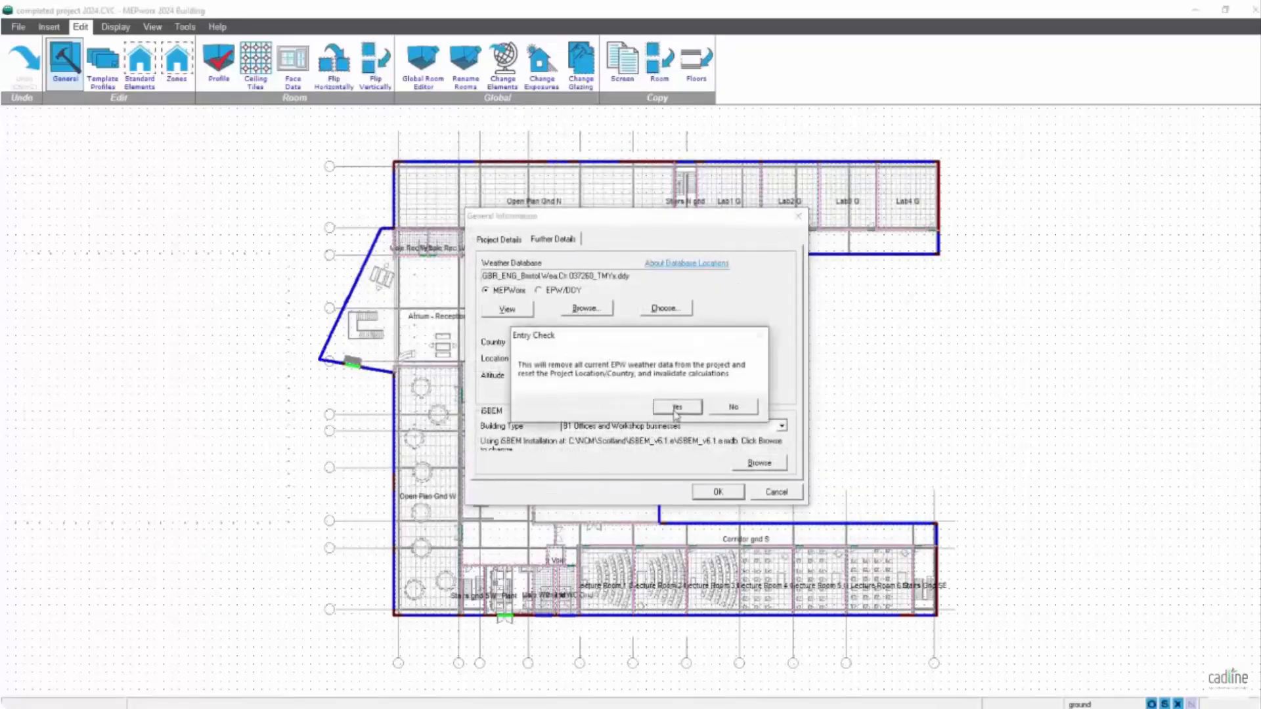
click(676, 408)
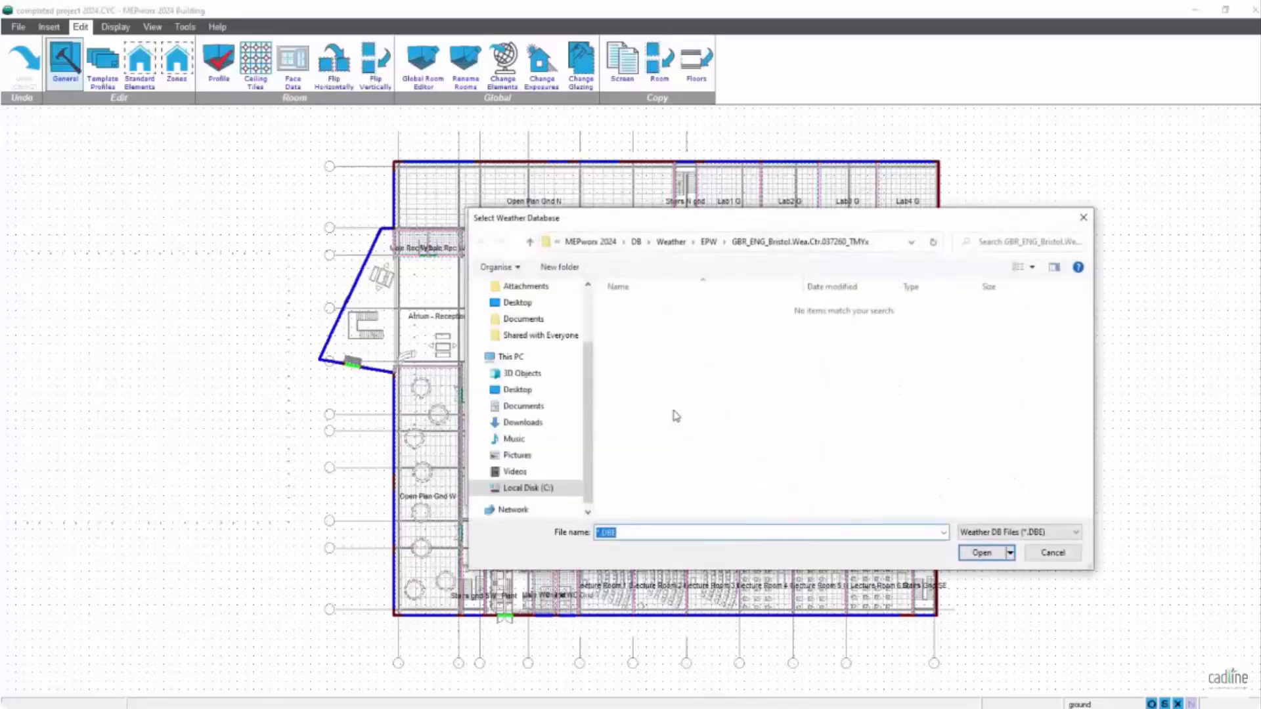
click(674, 243)
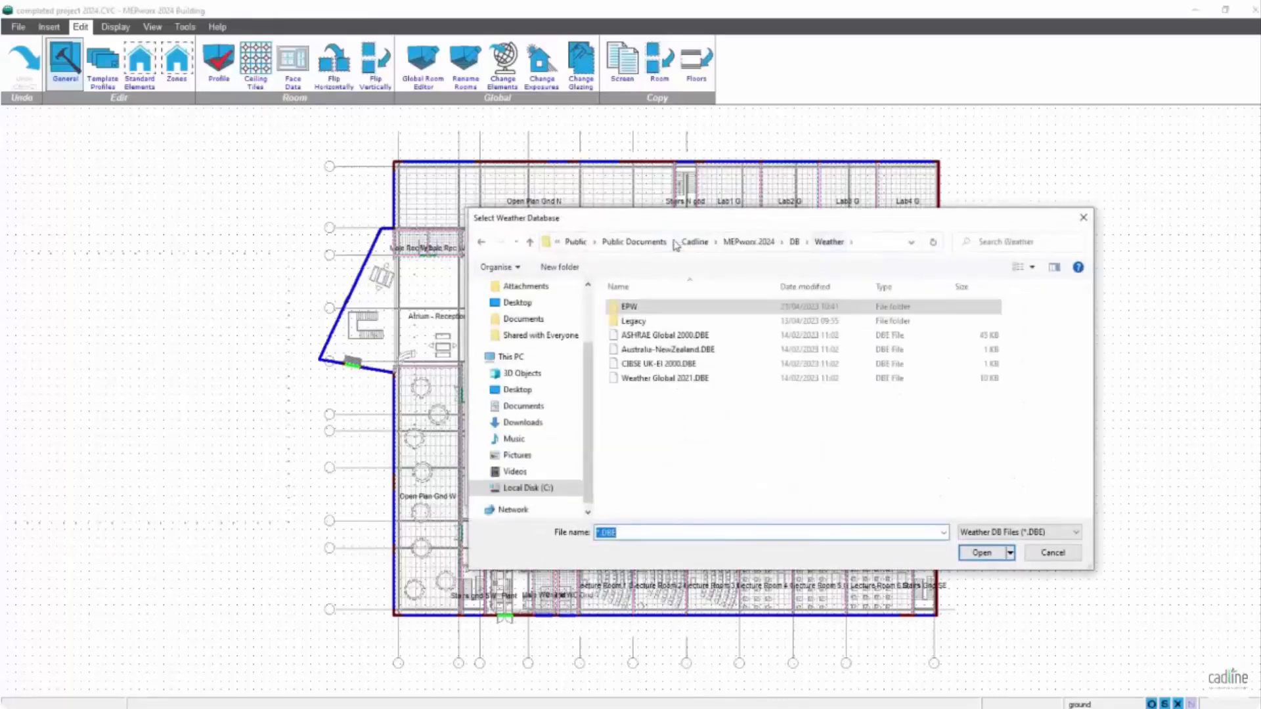
double_click(694, 379)
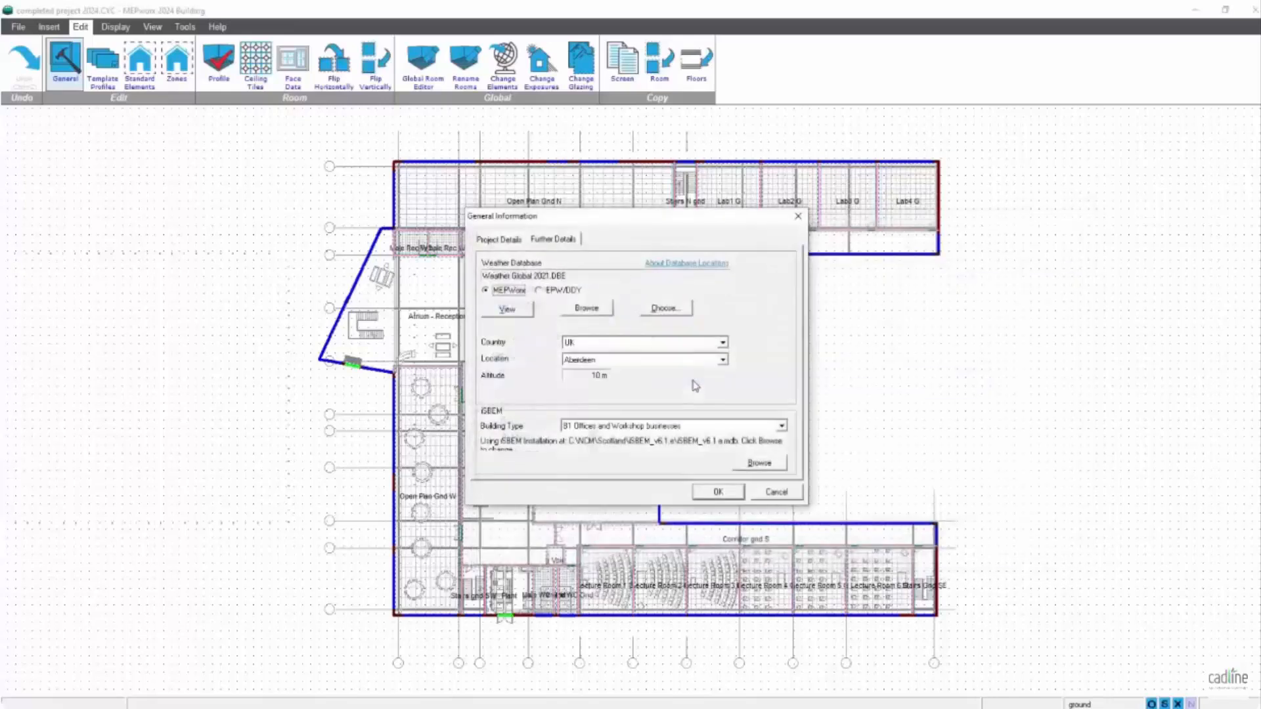
- Set the project's weather location to Bristol and accept the general information
click(723, 360)
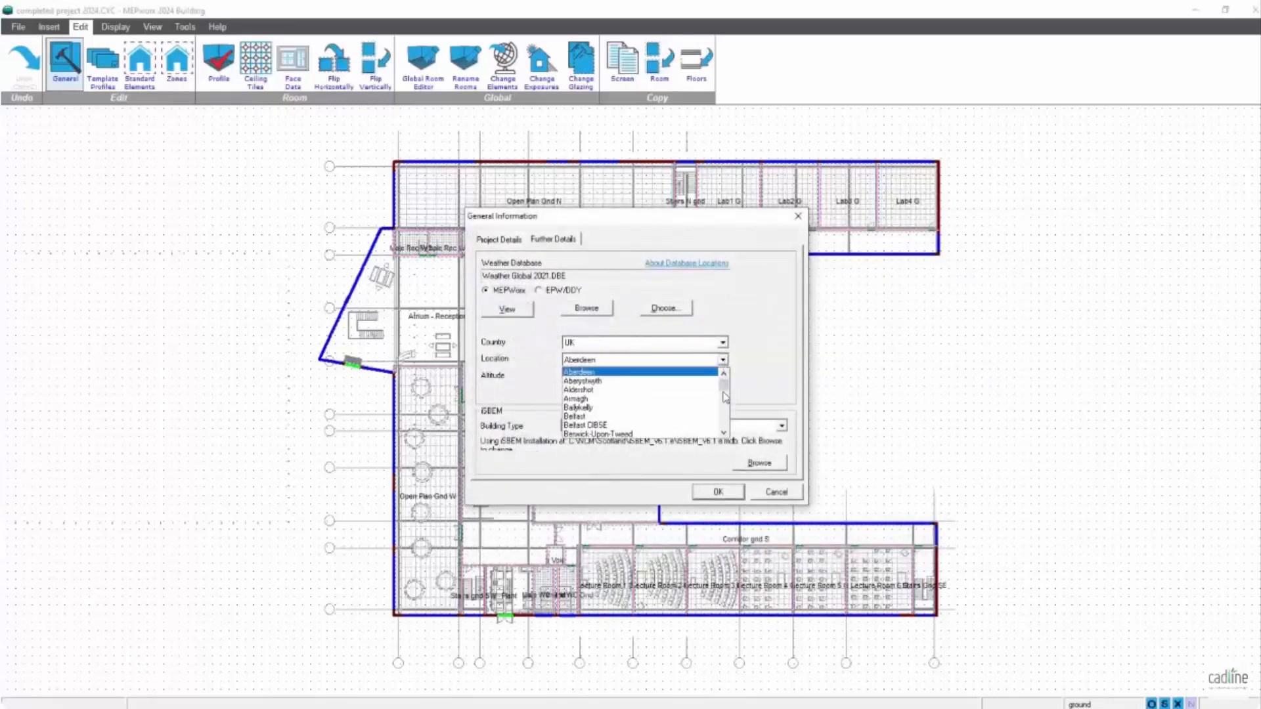
click(723, 432)
click(723, 432)
click(723, 432)
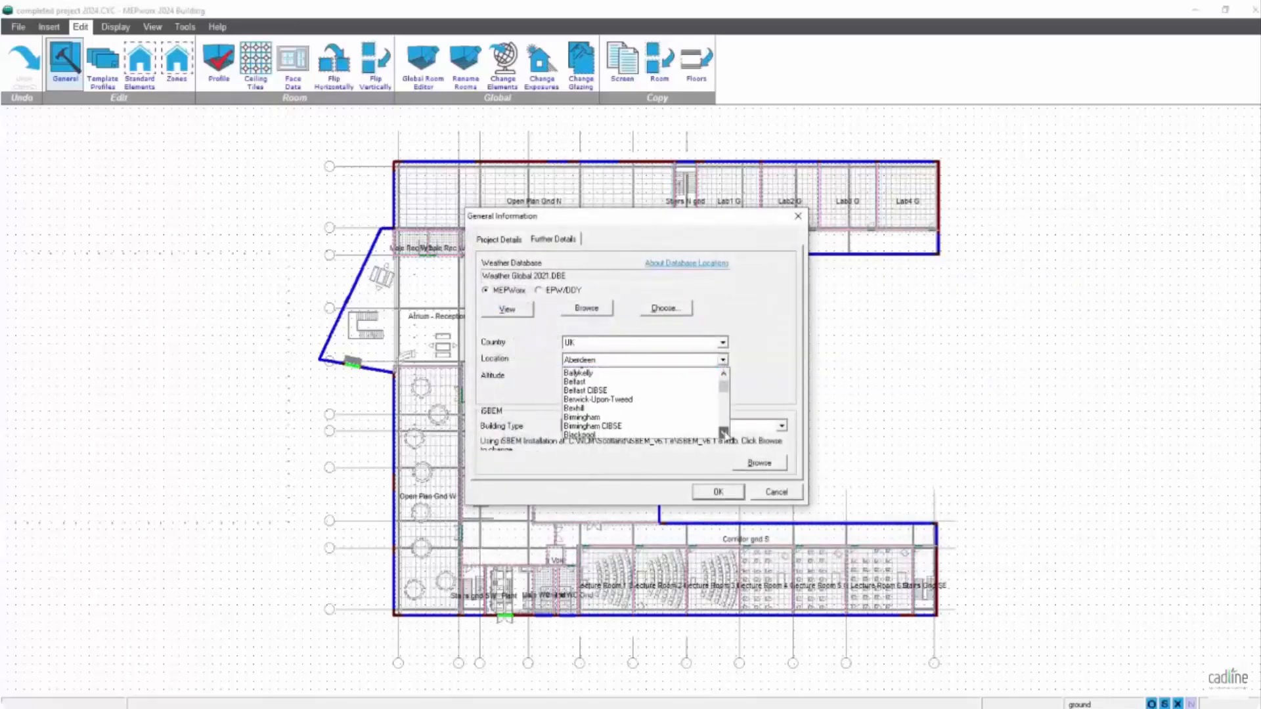
click(724, 433)
click(724, 433)
click(724, 432)
click(723, 432)
click(724, 433)
click(724, 433)
click(724, 432)
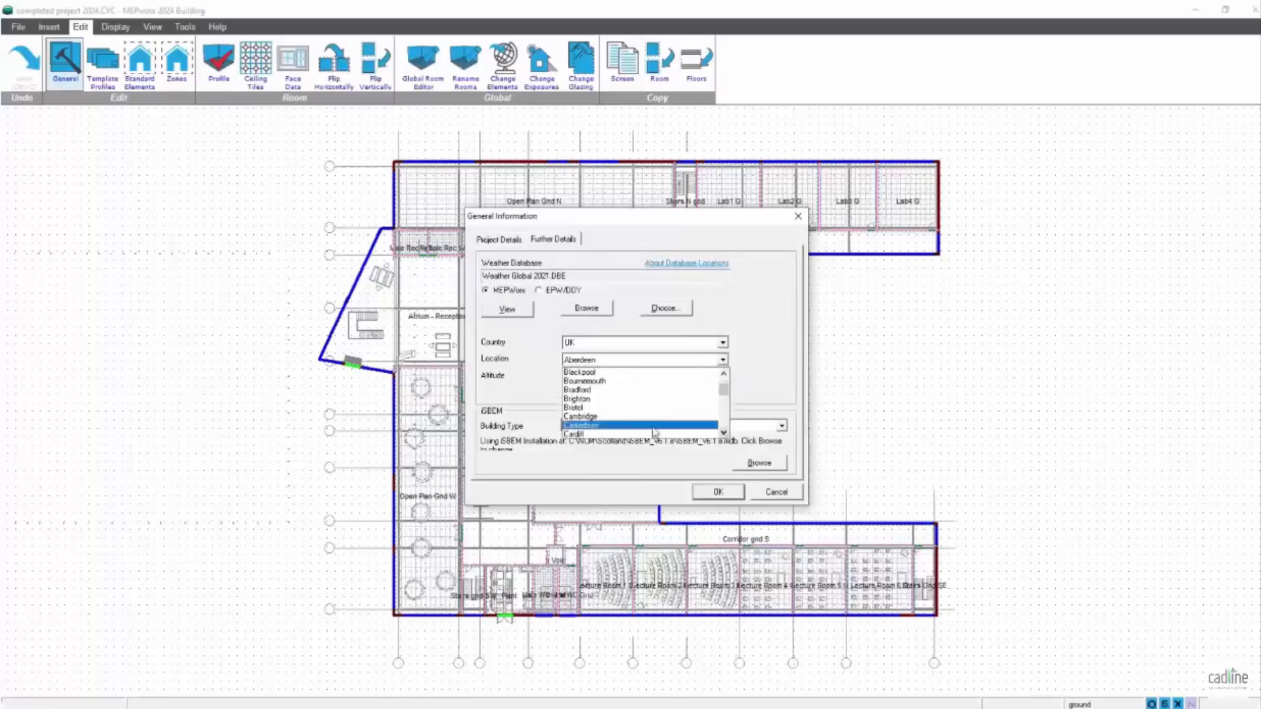
click(650, 407)
click(721, 493)
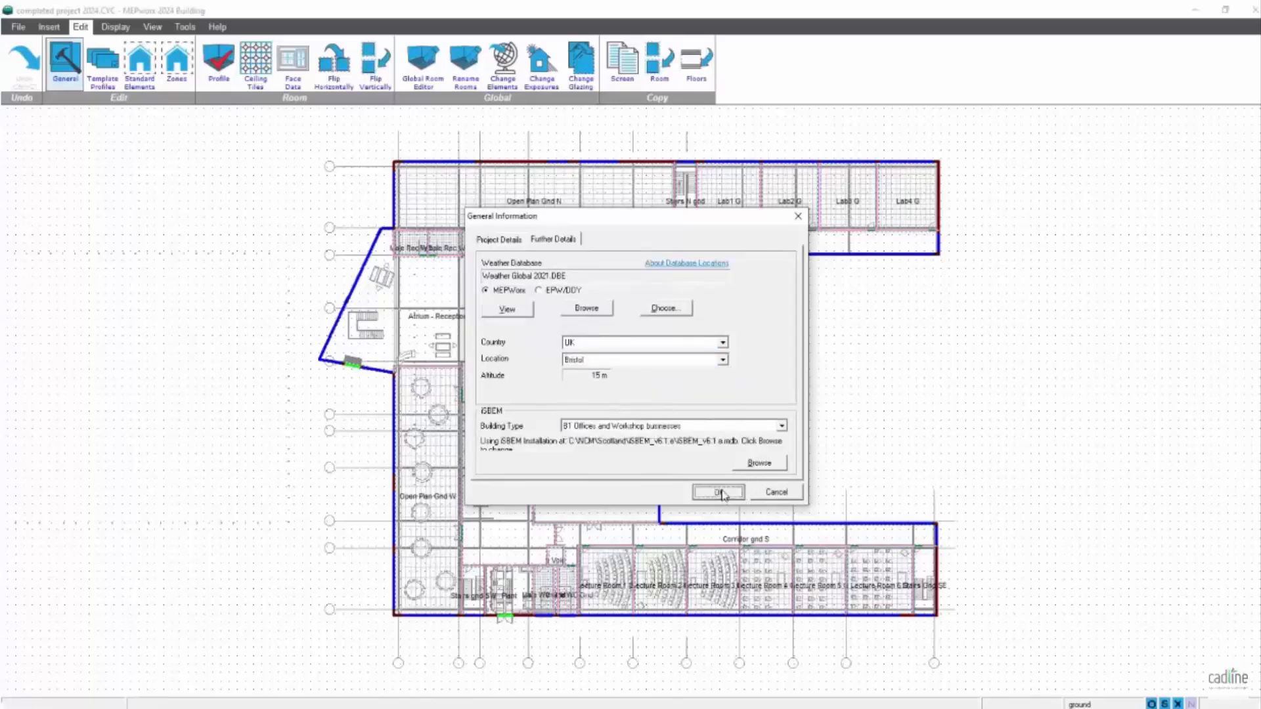
click(735, 415)
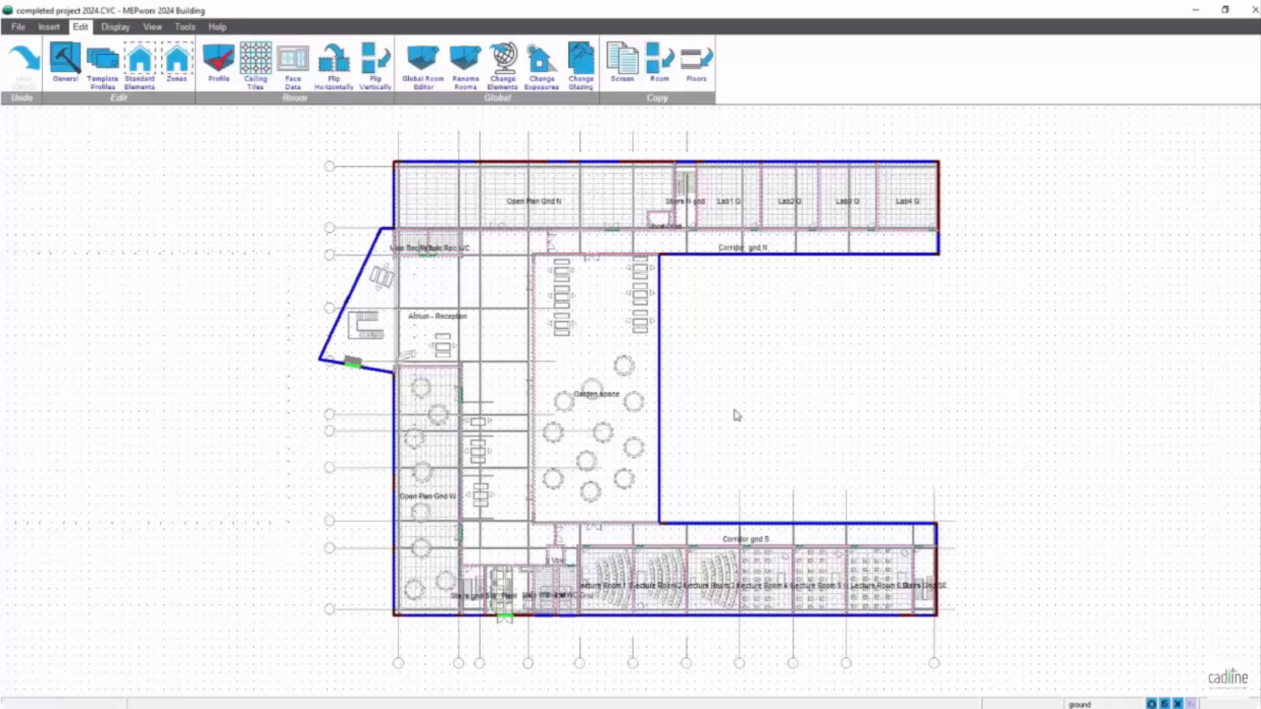
- Move the project to MEPworx Energy and check the heating Design Outside Temperature in the General Plant settings, accepting them
click(19, 27)
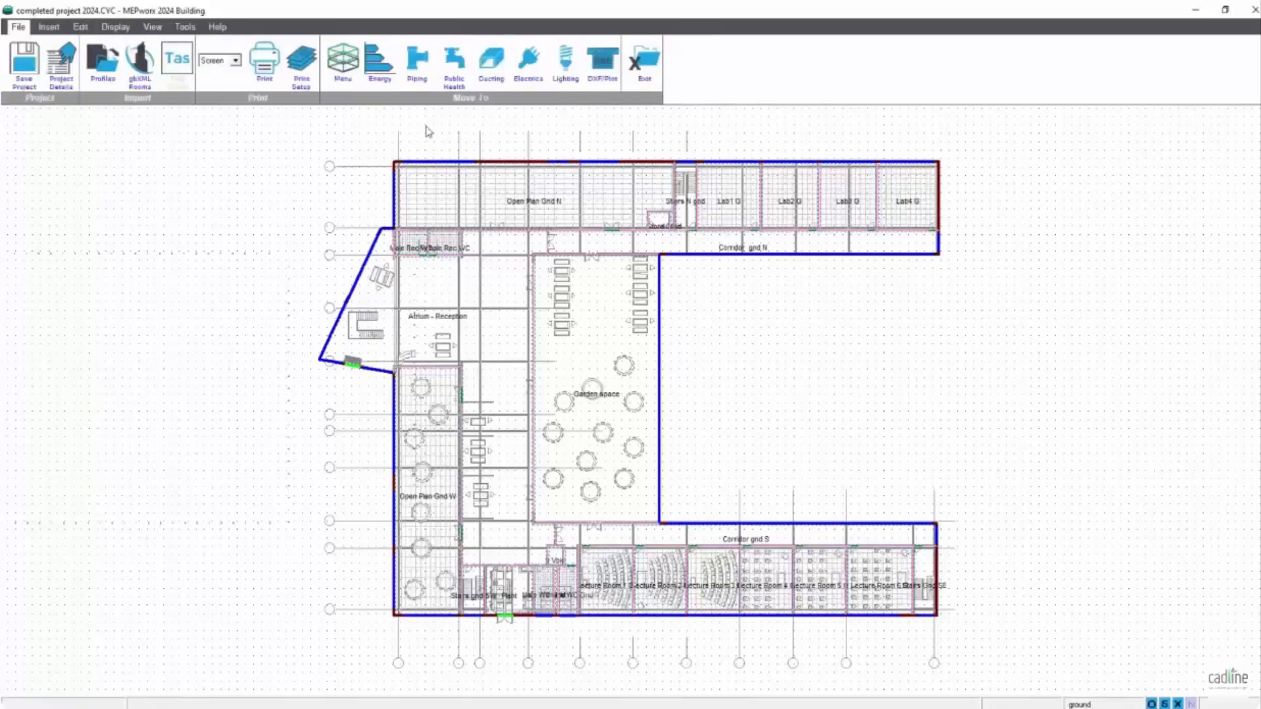
click(383, 63)
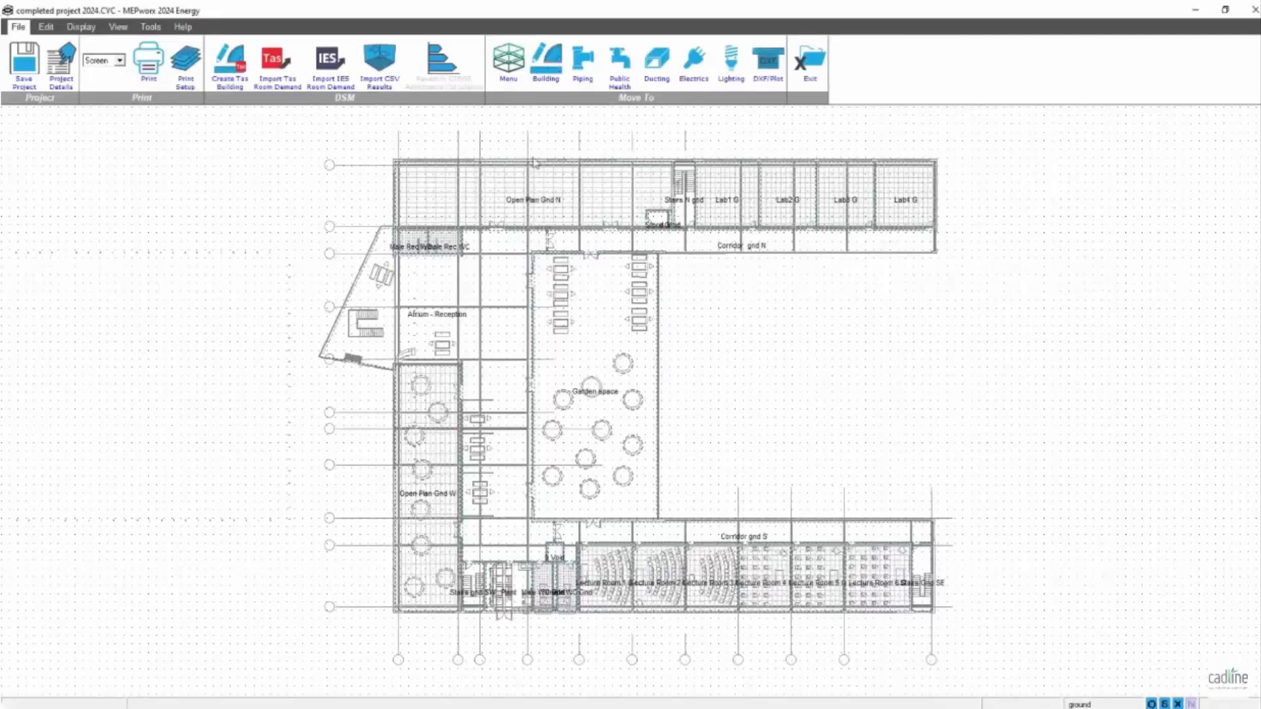
click(47, 27)
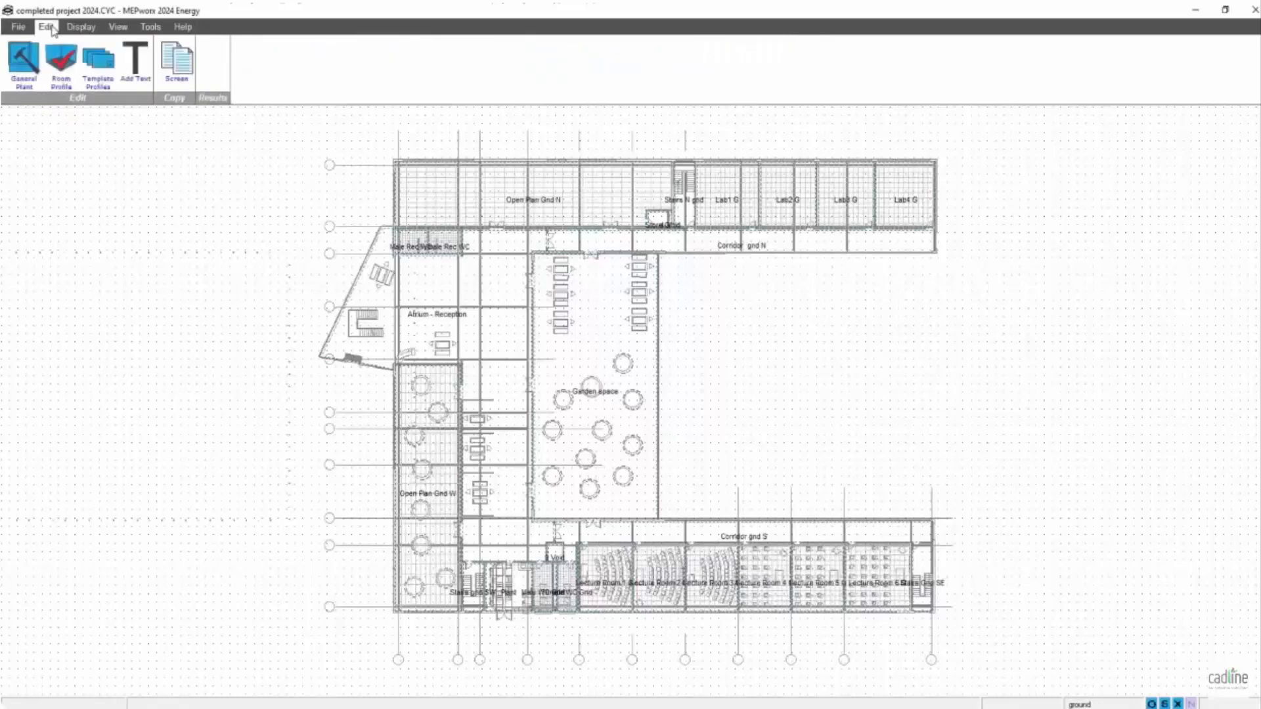
click(24, 62)
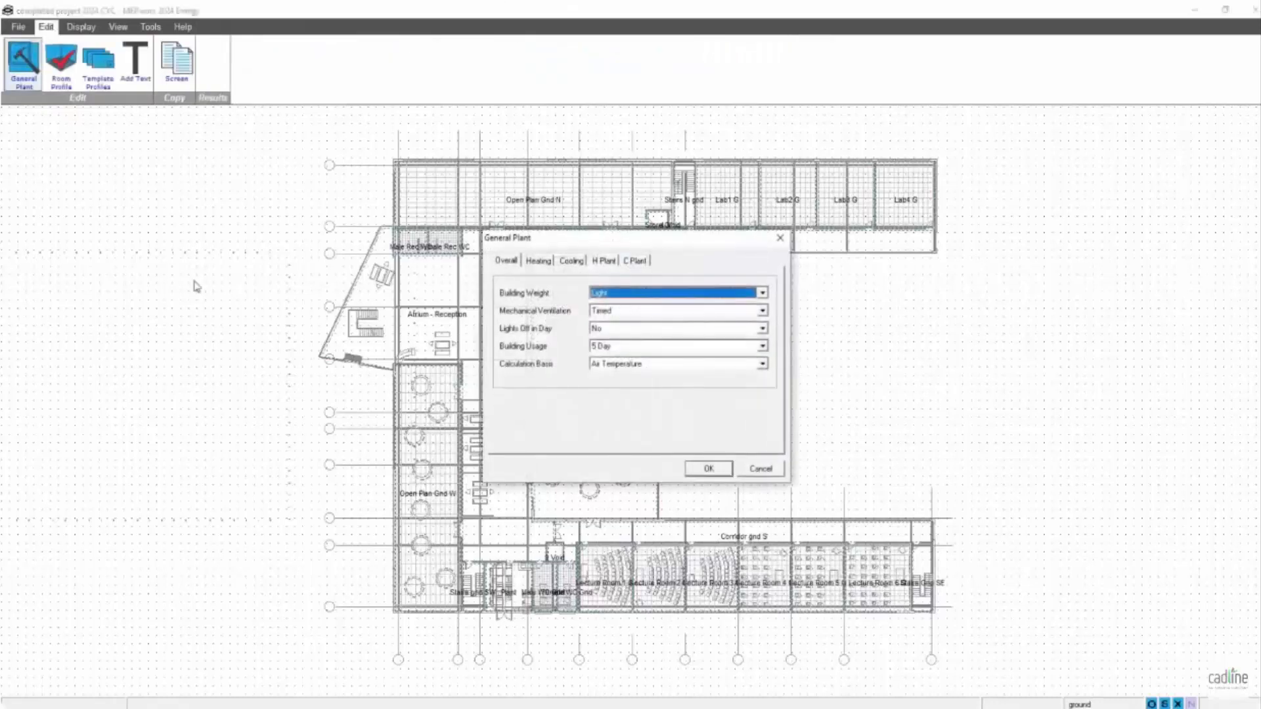
click(538, 260)
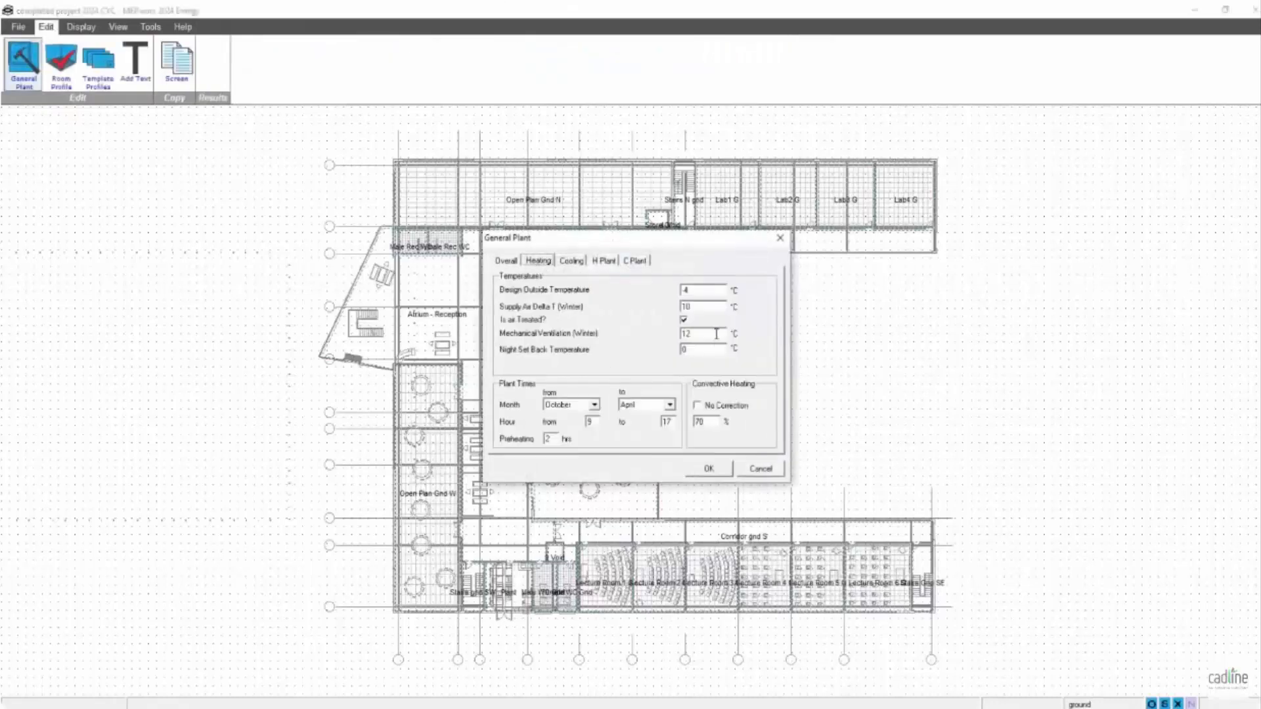
double_click(700, 289)
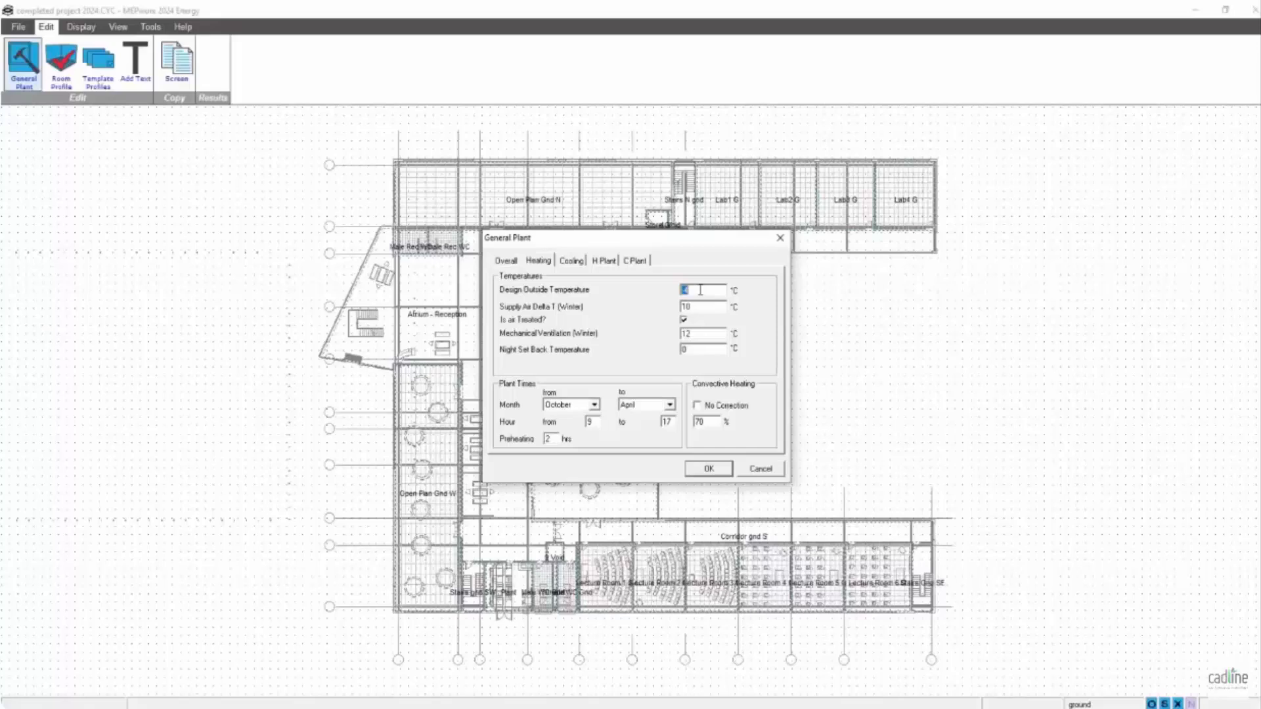
click(702, 474)
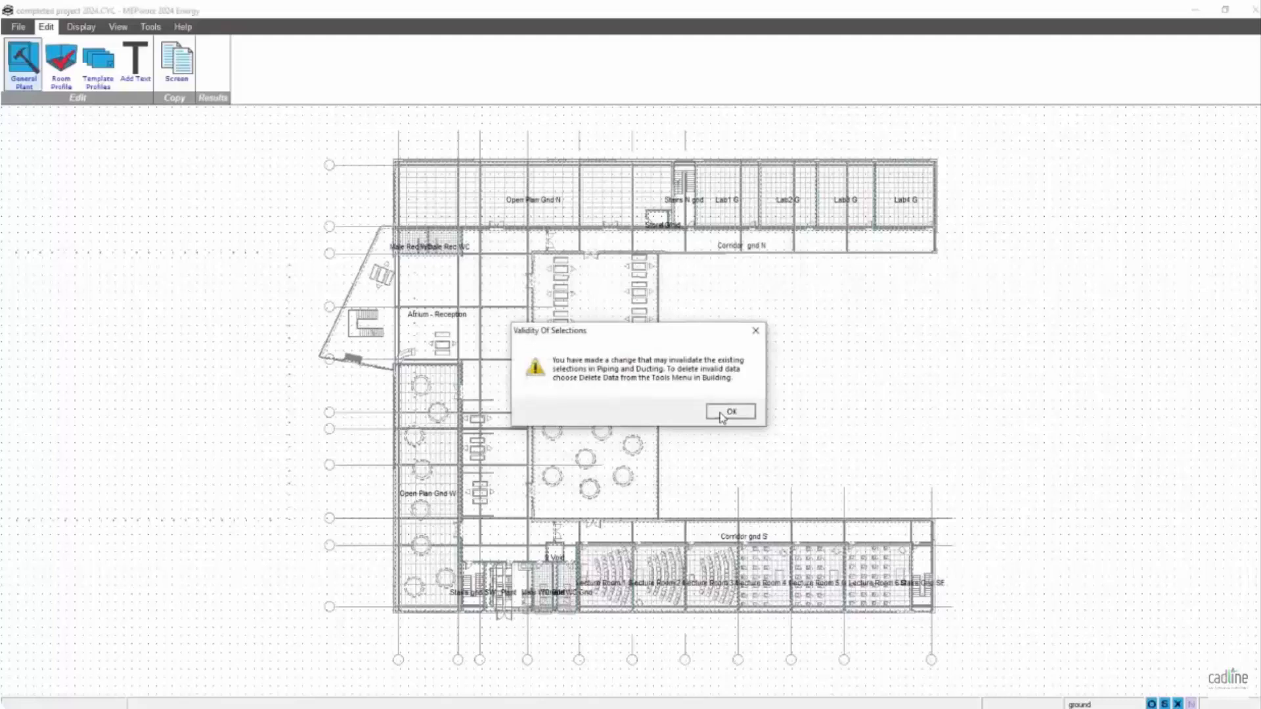
click(722, 416)
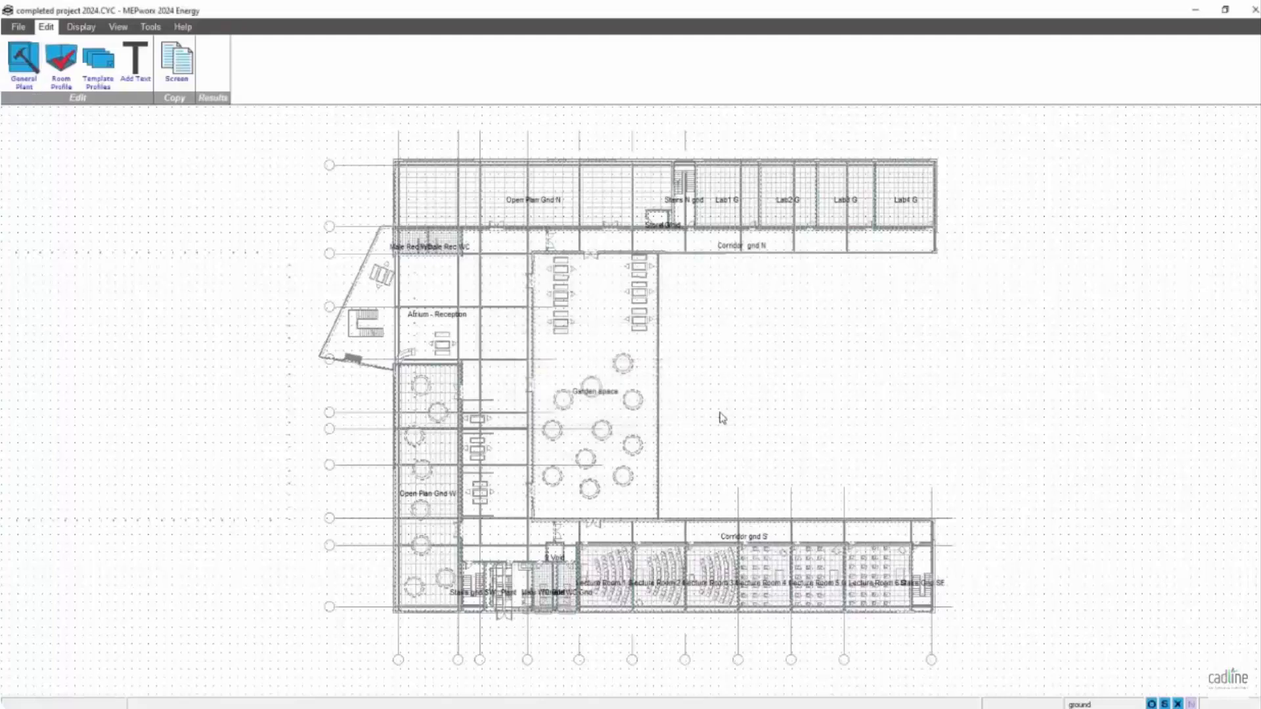